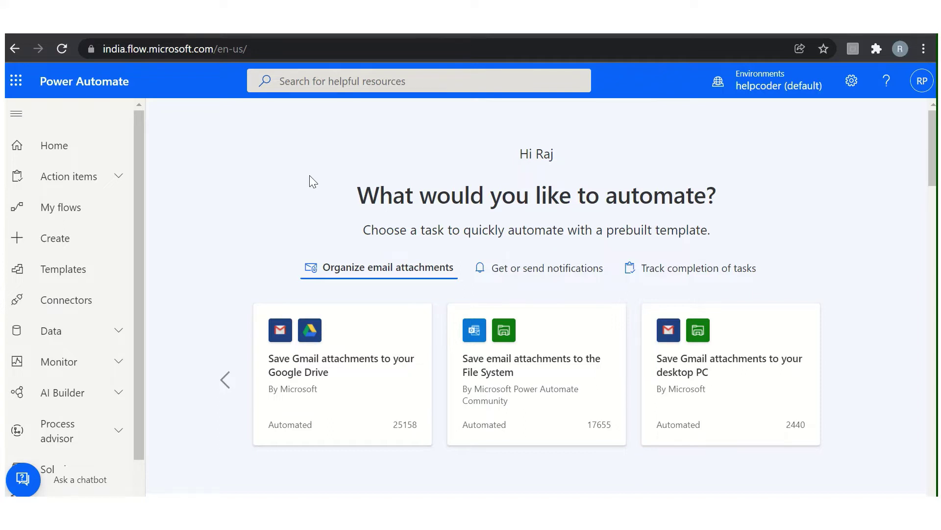
- Create an instant cloud flow named 'Basics of Actions' using the Manually trigger a flow trigger
left_click(59, 238)
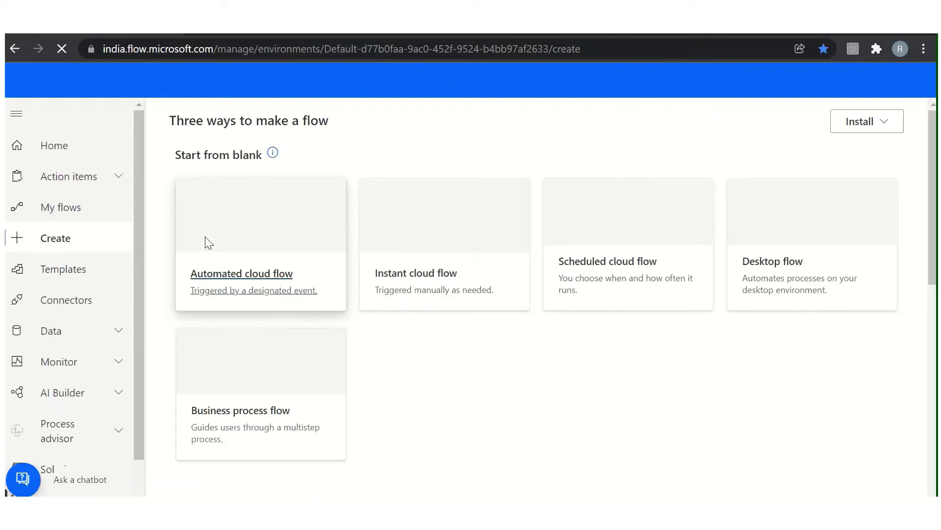
scroll(204, 242, "down", 5)
scroll(451, 250, "up", 5)
left_click(419, 289)
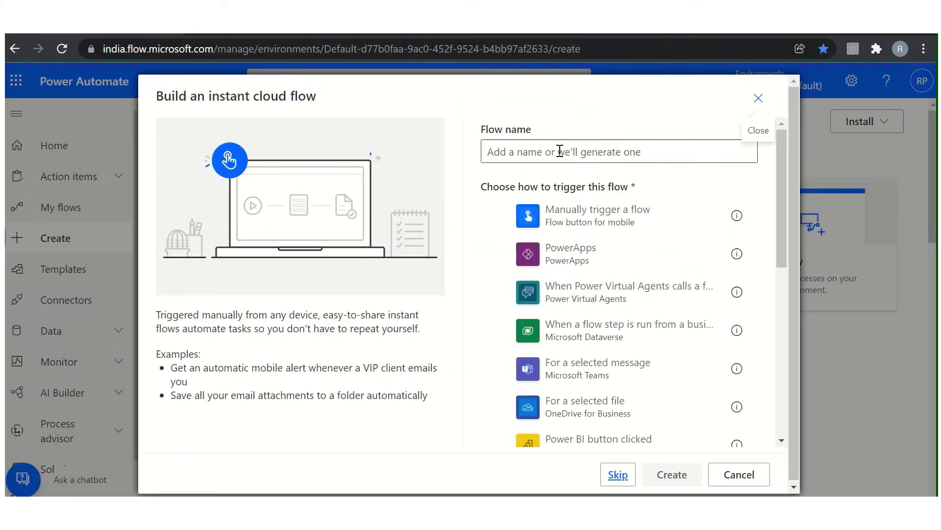
left_click(560, 151)
type("Basi")
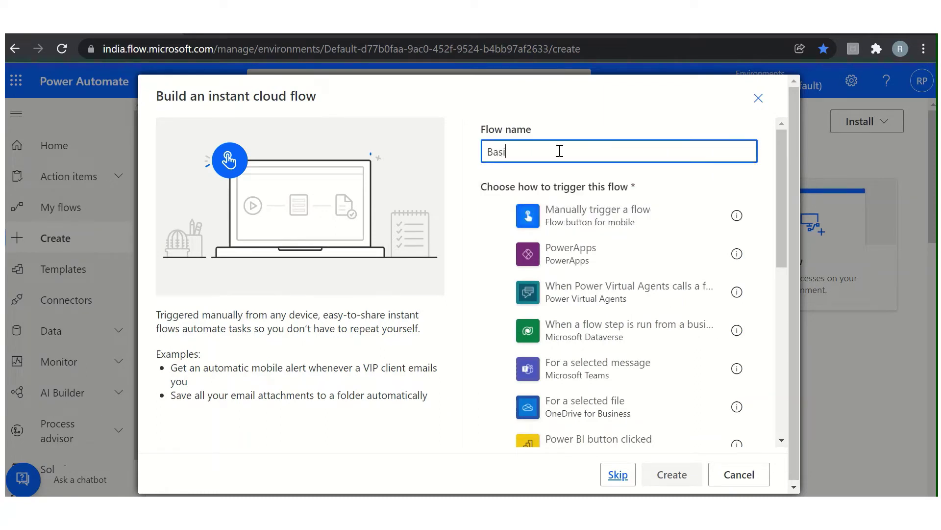
type("cs of Actions")
left_click(540, 212)
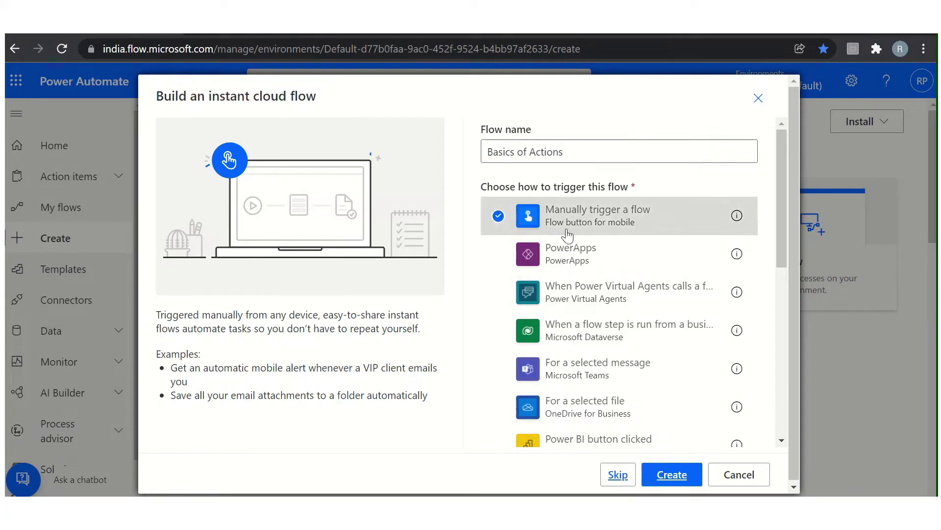
left_click(691, 471)
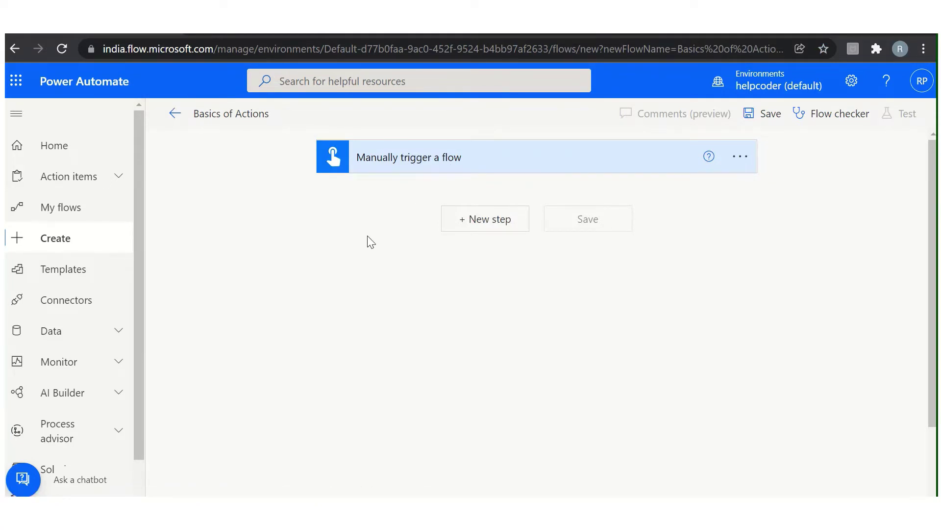
- Add a new step after the trigger and browse the Built-in, Standard, Premium and Custom connector tabs
left_click(491, 225)
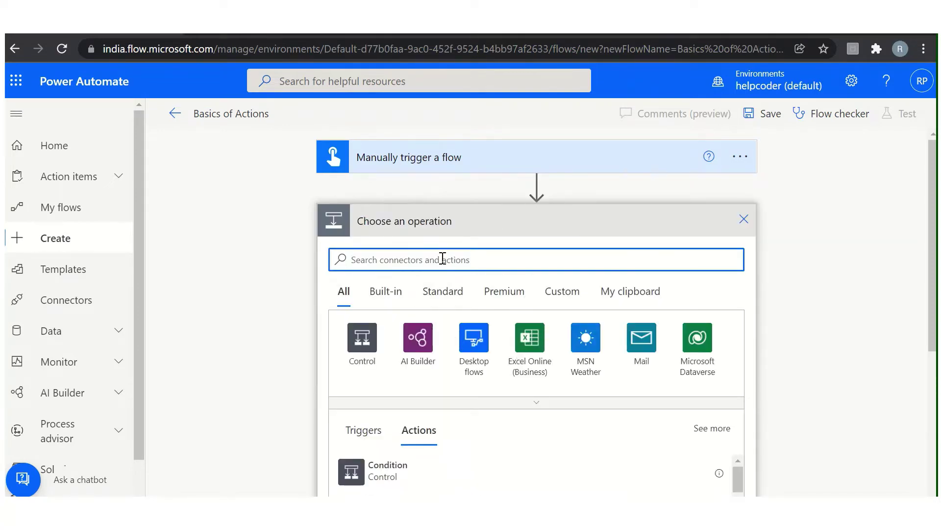
scroll(535, 333, "down", 2)
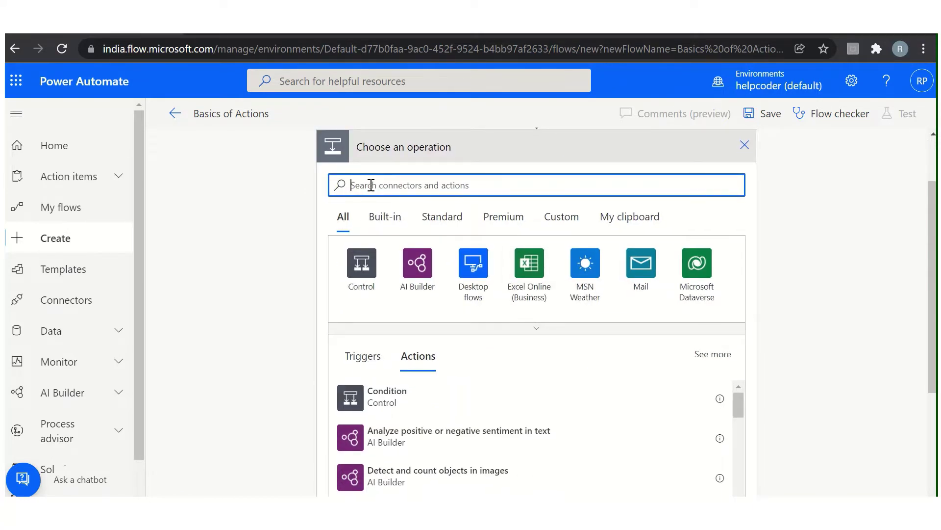
left_click(388, 216)
left_click(442, 217)
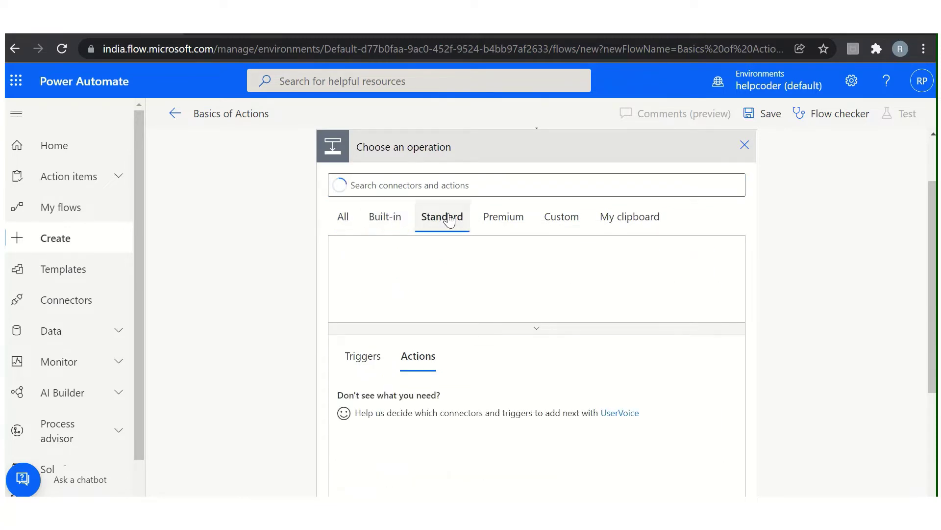
left_click(496, 219)
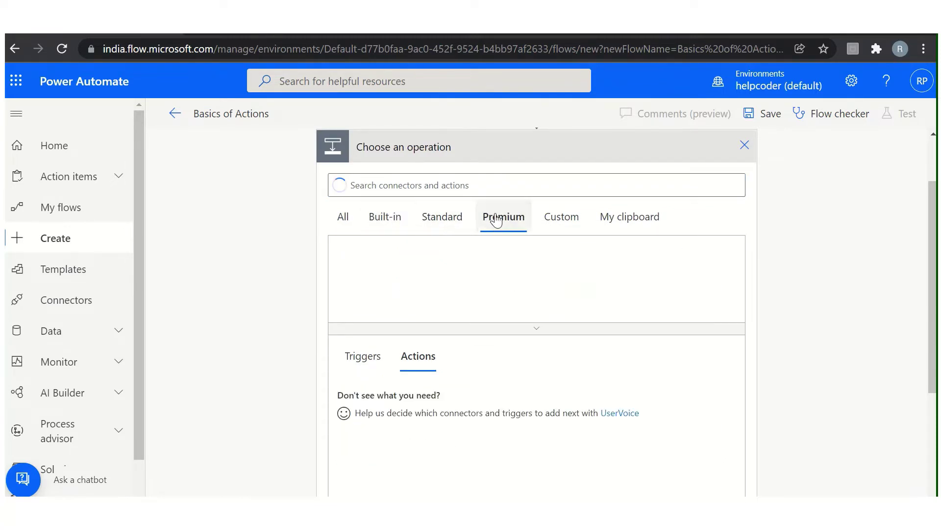
left_click(564, 218)
left_click(341, 219)
- Search 'sharepoint', look through the SharePoint connector's actions, then return to all operations
left_click(369, 188)
type("sharepoint")
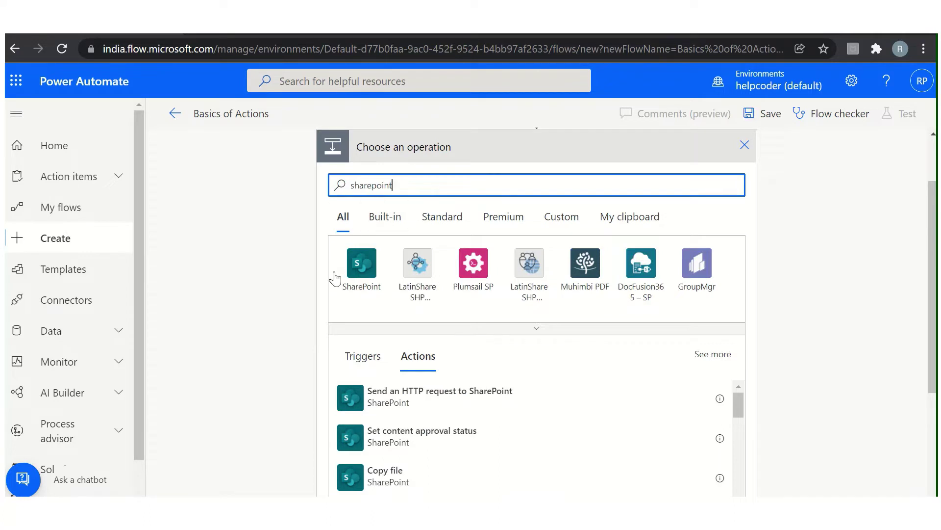
left_click(347, 273)
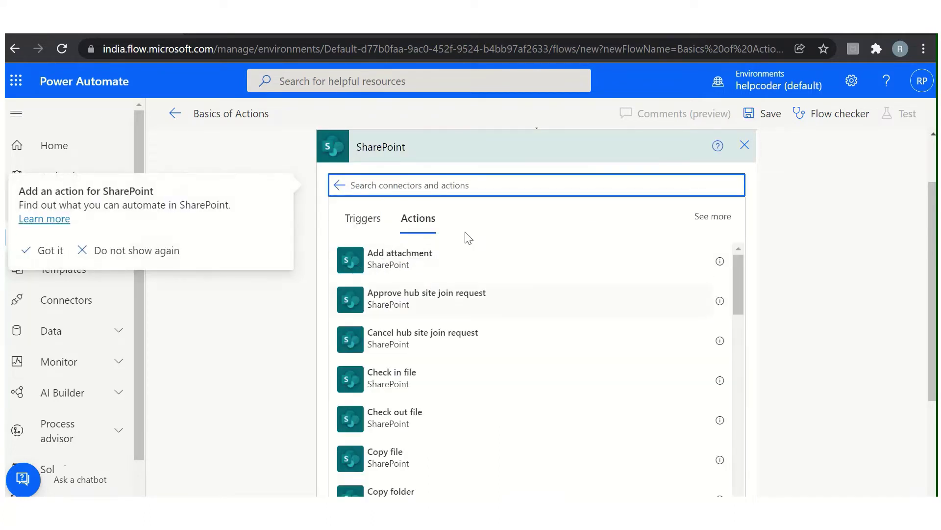
scroll(536, 328, "down", 3)
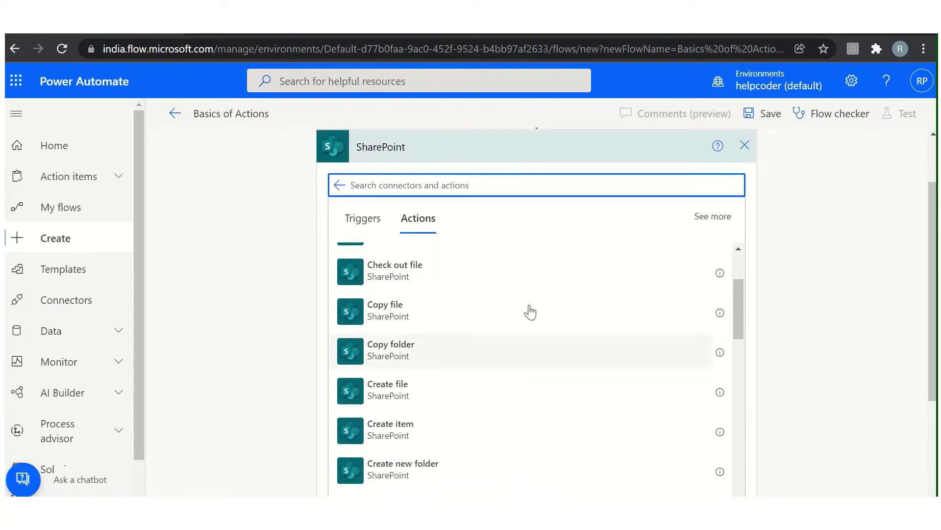
scroll(557, 352, "down", 10)
scroll(557, 352, "up", 10)
left_click(338, 186)
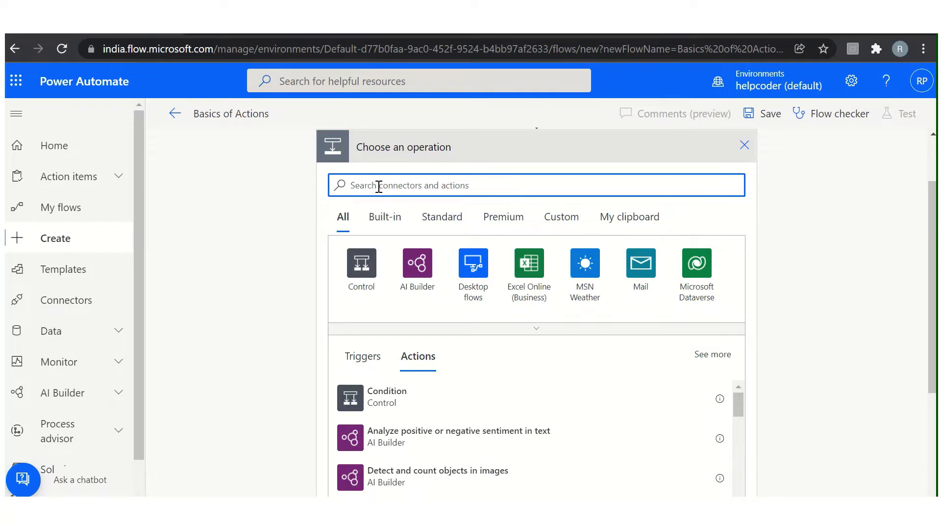
- Search 'send email' and add the Office 365 Outlook Send an email (V2) action
type("se")
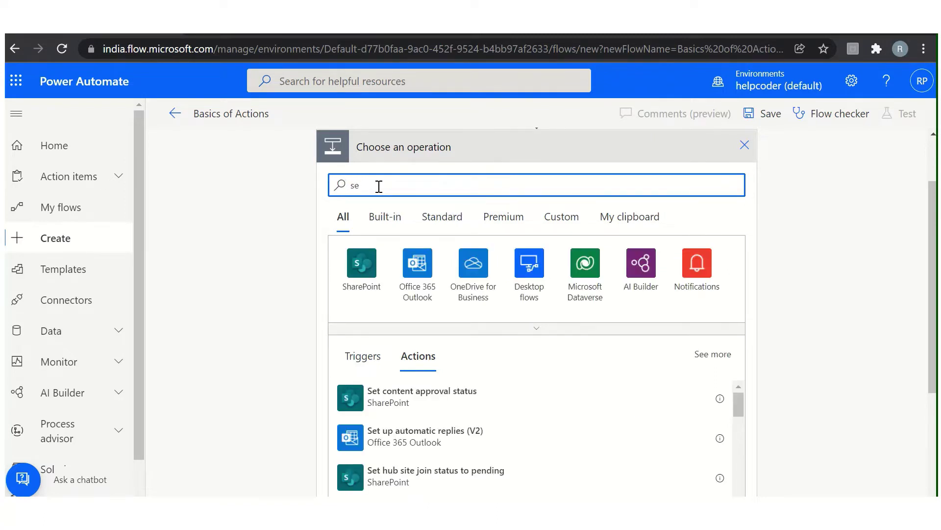
type("nd email")
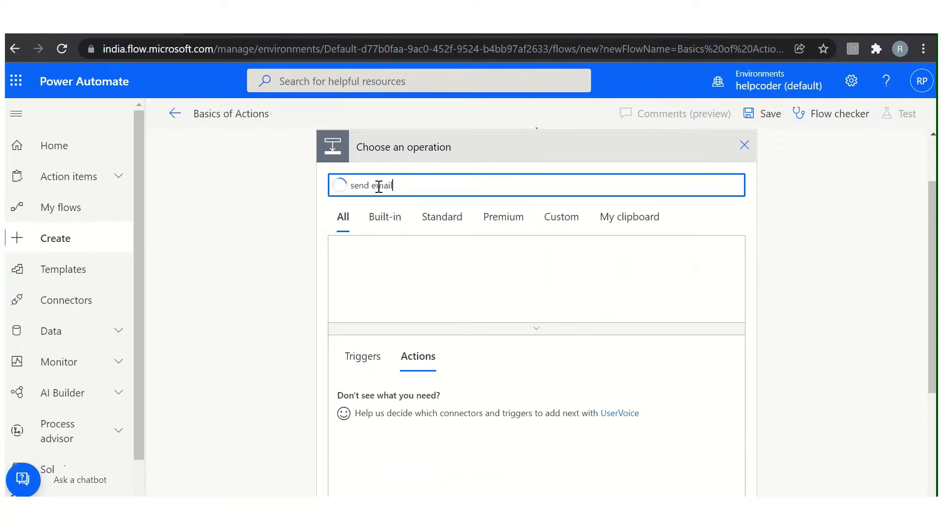
scroll(275, 314, "down", 2)
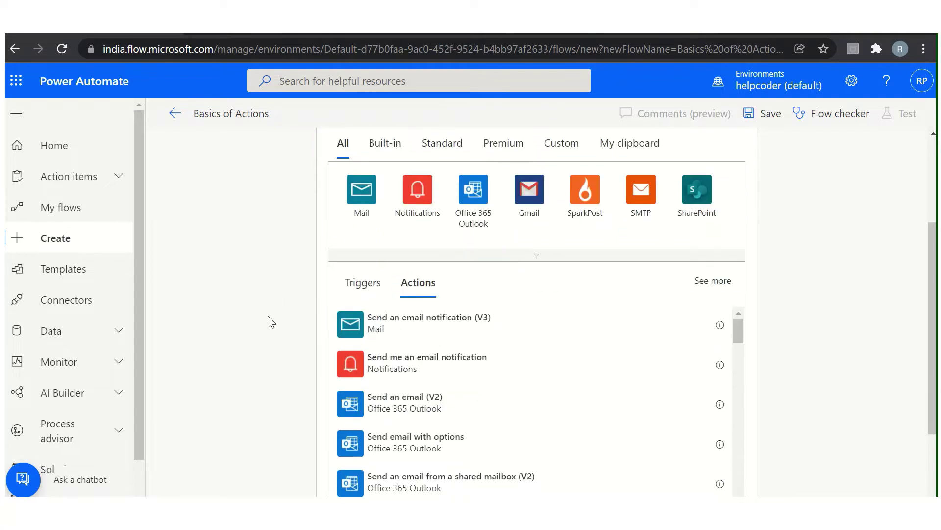
scroll(608, 369, "down", 2)
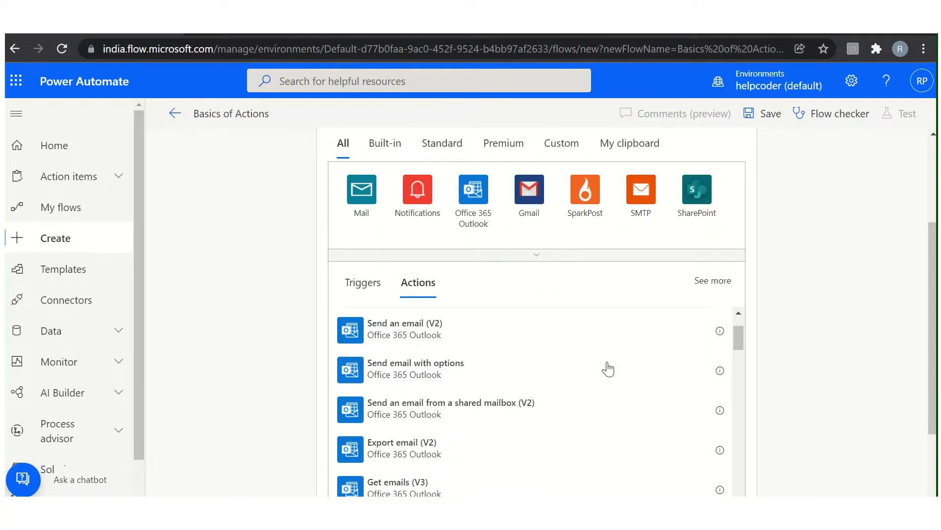
left_click(407, 326)
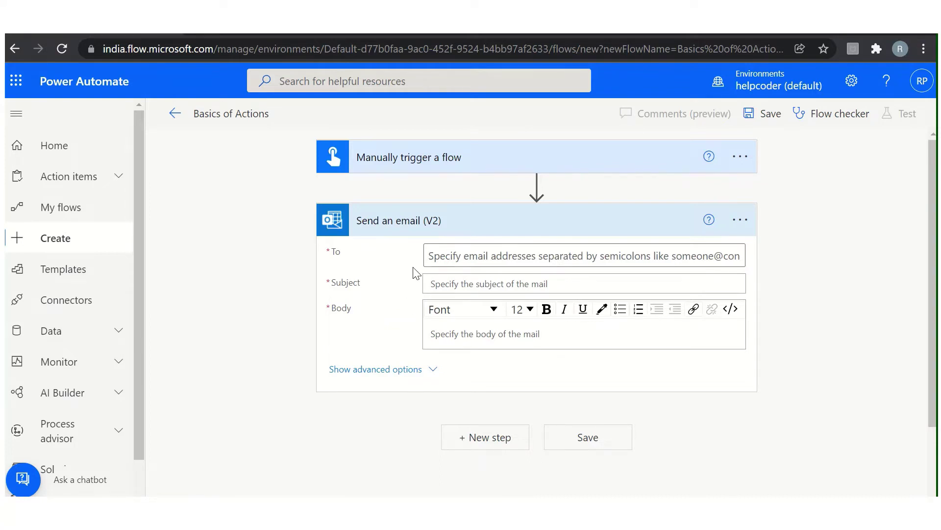
- Set the email's To field to the suggested person found by searching their name
left_click(444, 256)
type("rajk")
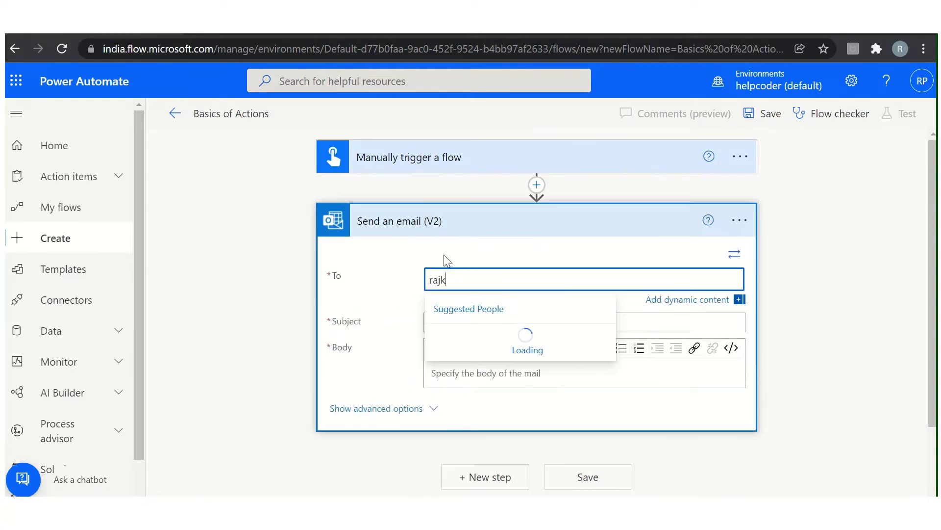
type("m")
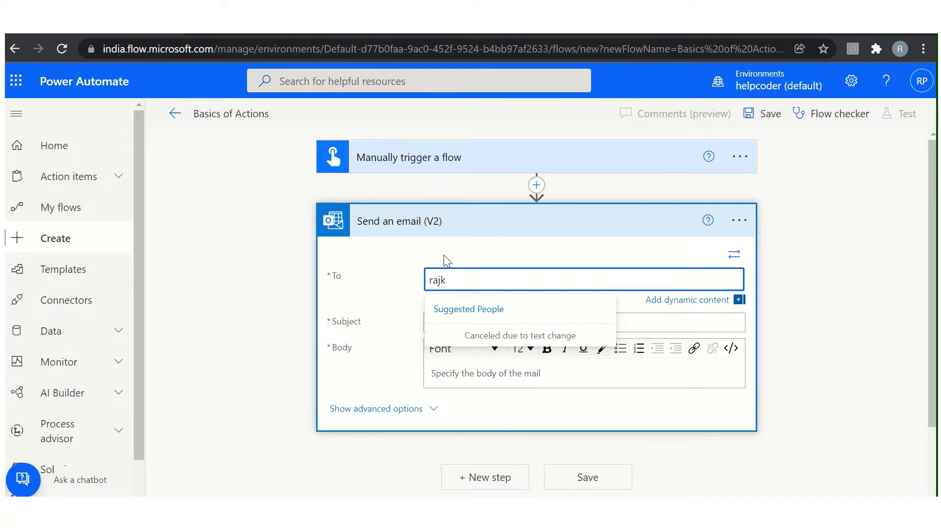
key("BackSpace")
left_click(487, 342)
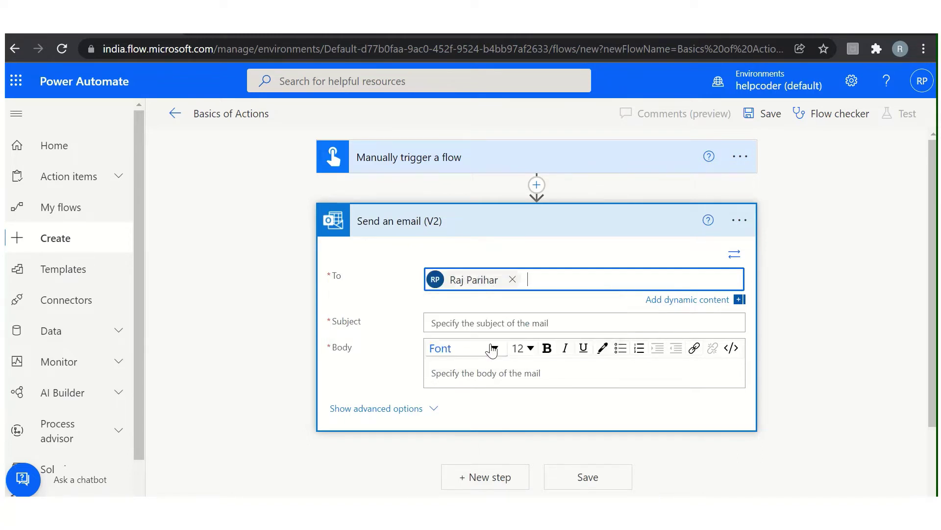
- Set both the email Subject and Body to 'test'
left_click(458, 322)
type("test")
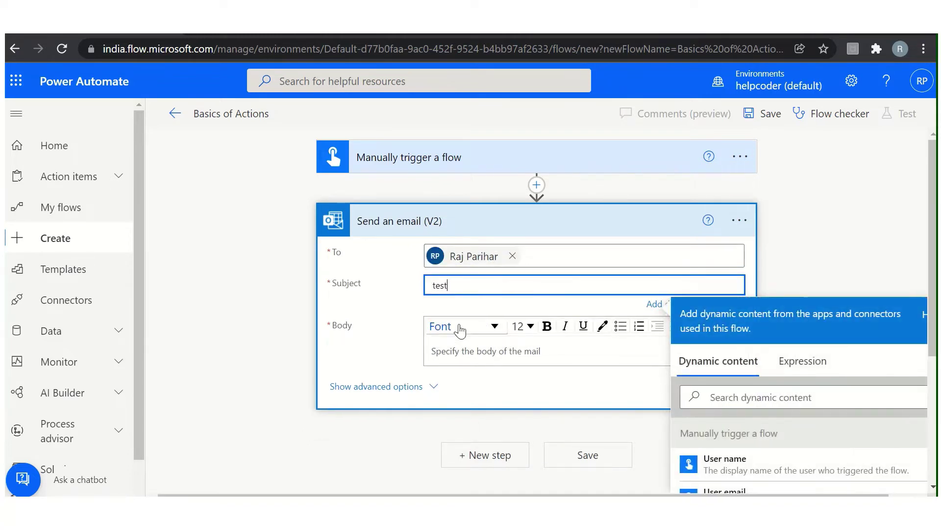
left_click(393, 305)
left_click(456, 341)
type("test")
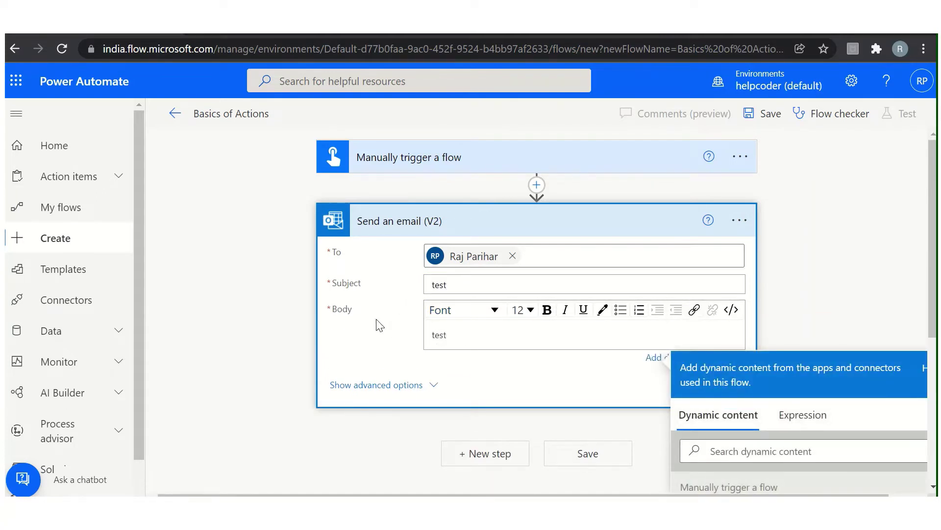
left_click(384, 322)
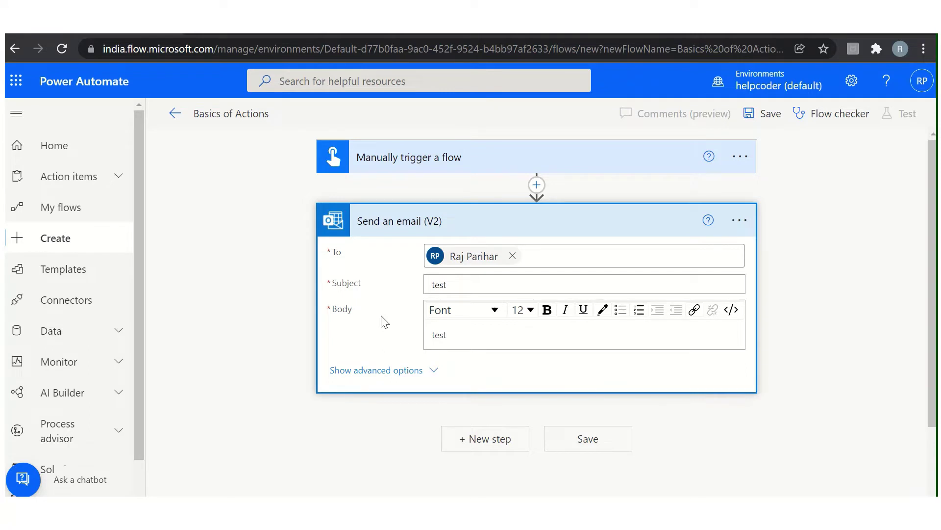
- Collapse the email step, add a new step, and open the SharePoint connector's actions
left_click(476, 223)
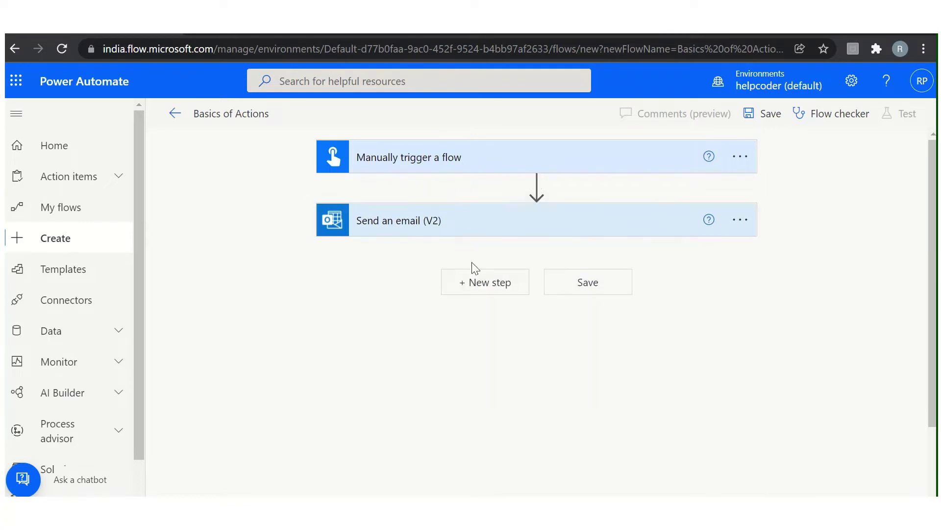
left_click(486, 285)
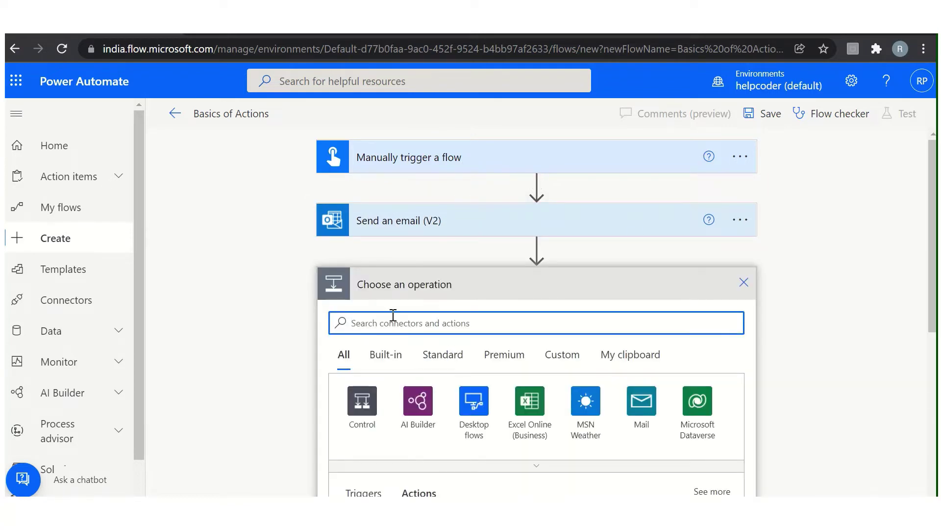
type("sh")
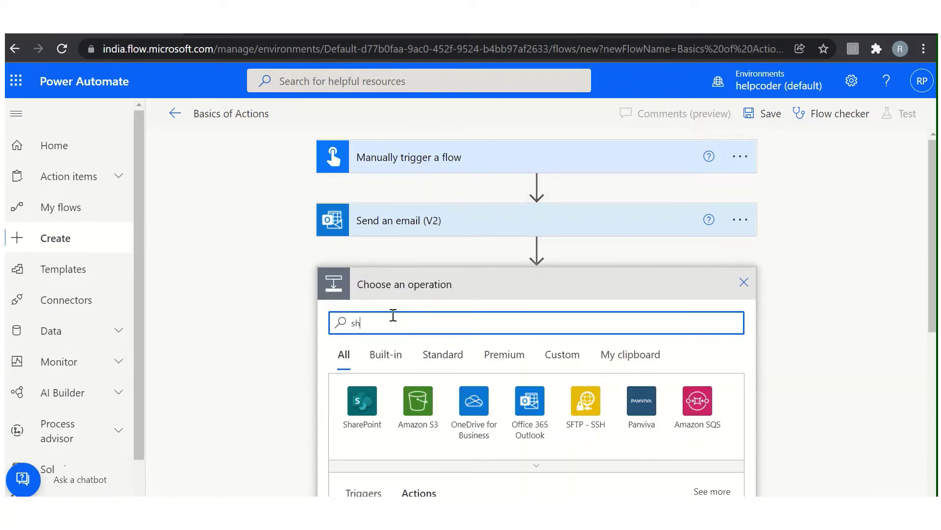
type("a")
left_click(362, 401)
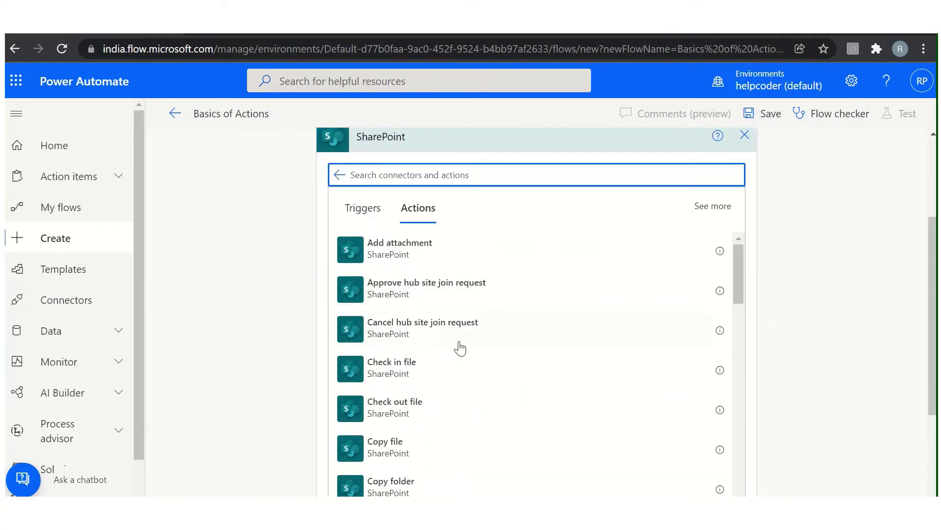
scroll(479, 370, "down", 3)
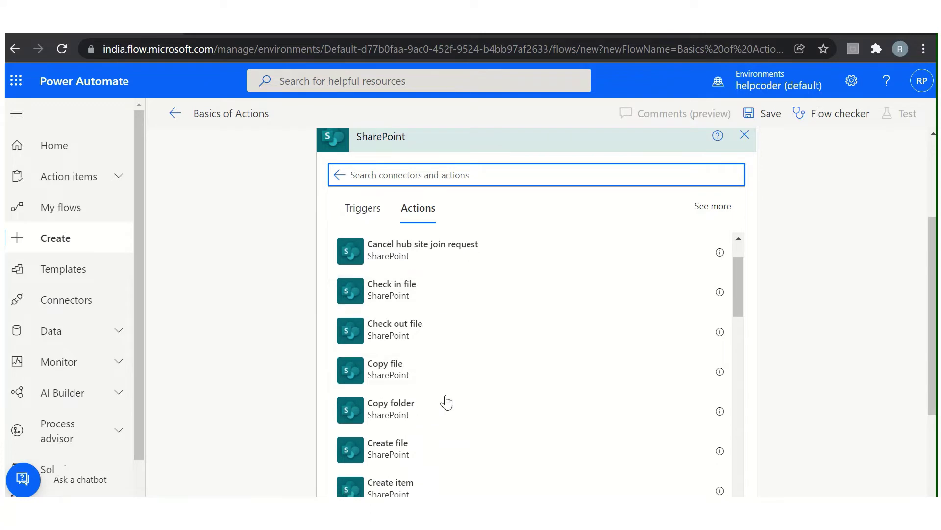
scroll(447, 402, "down", 1)
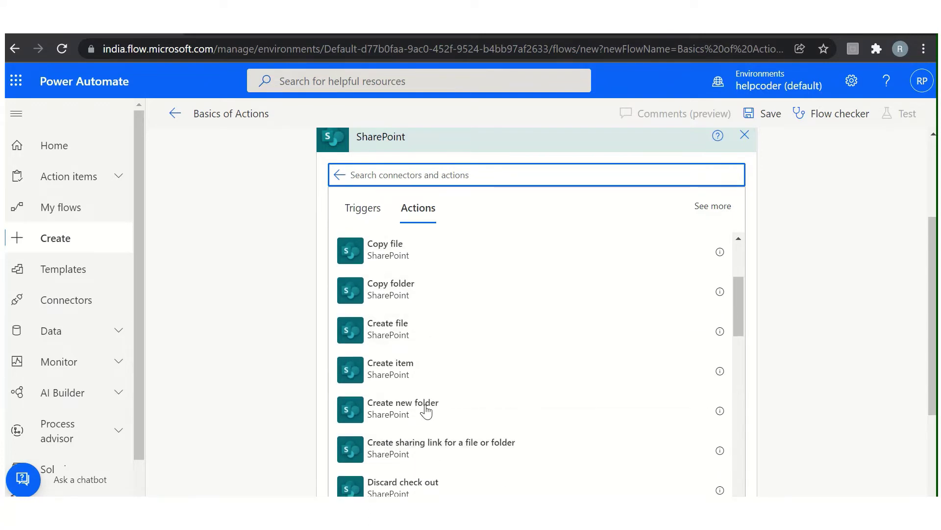
scroll(426, 411, "up", 4)
- Search 'get item' and add the SharePoint Get item action, collapsing its card
left_click(406, 175)
type("get ")
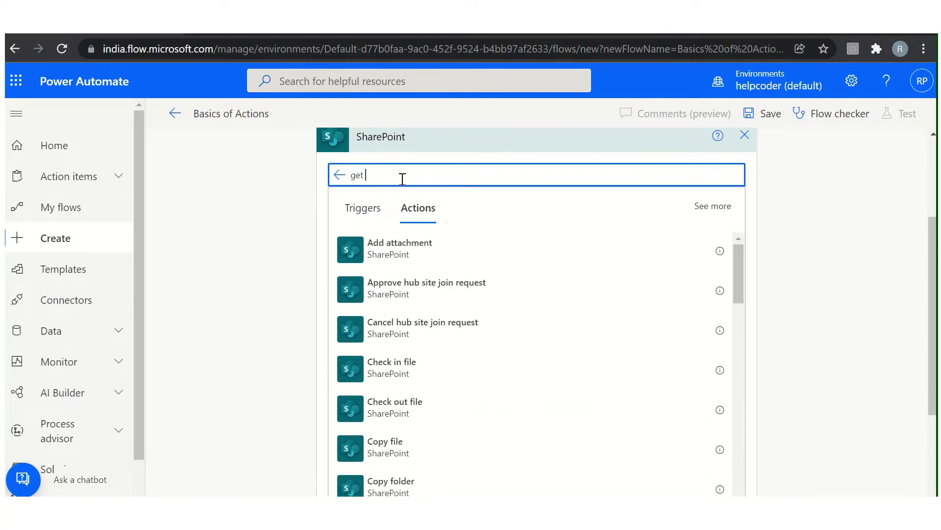
type("iteme")
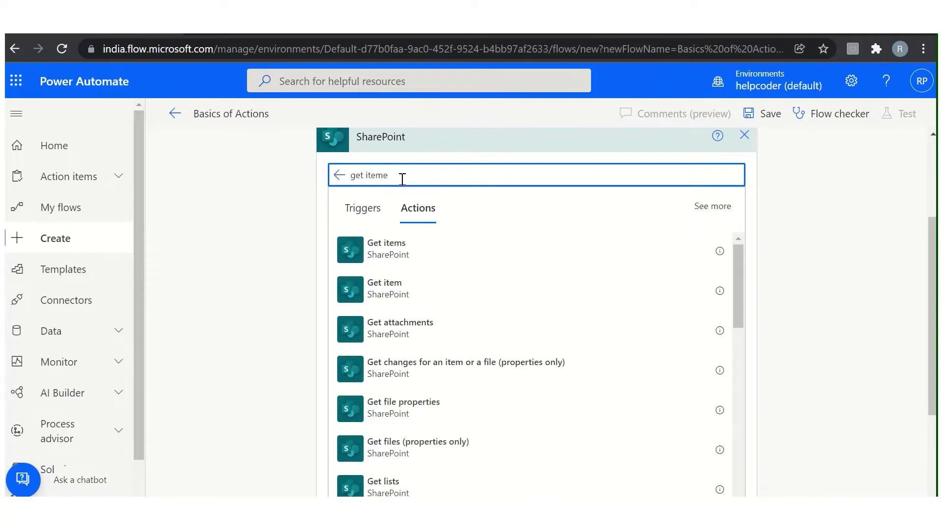
key("BackSpace")
left_click(437, 289)
left_click(443, 290)
left_click(471, 201)
scroll(471, 201, "up", 2)
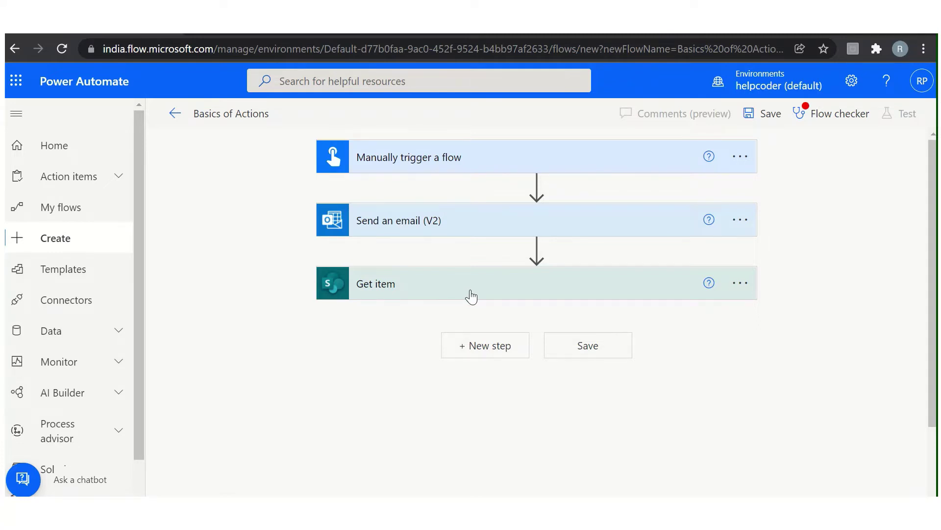
- Drag the Get item card up between the manual trigger and Send an email (V2)
left_click_drag(470, 297, 484, 192)
left_click_drag(458, 300, 469, 192)
left_click_drag(437, 293, 452, 227)
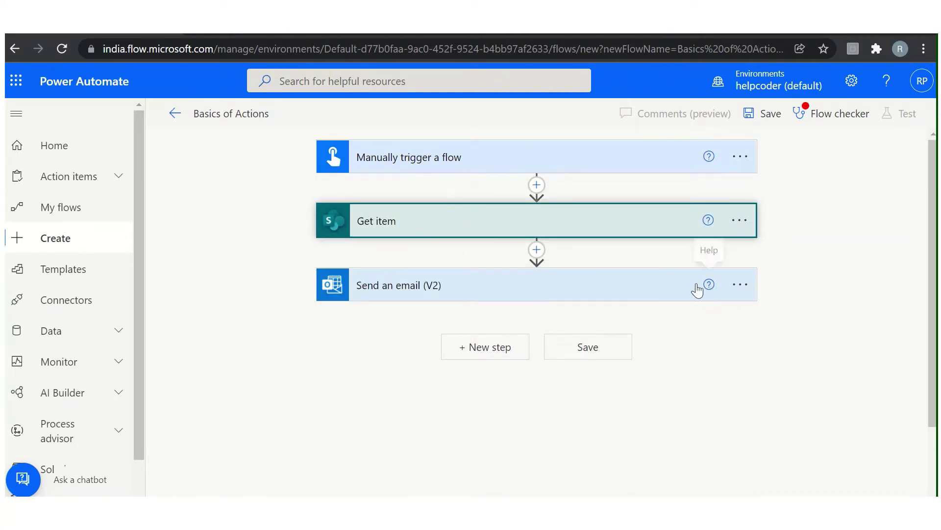
- Retitle the Get item card 'Test - All items' through its Rename option
left_click(745, 225)
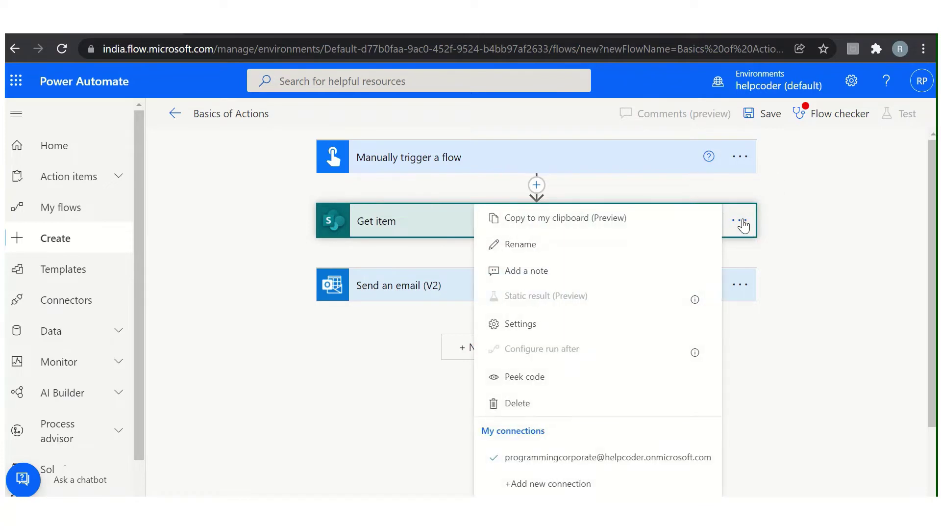
left_click(558, 245)
key("BackSpace")
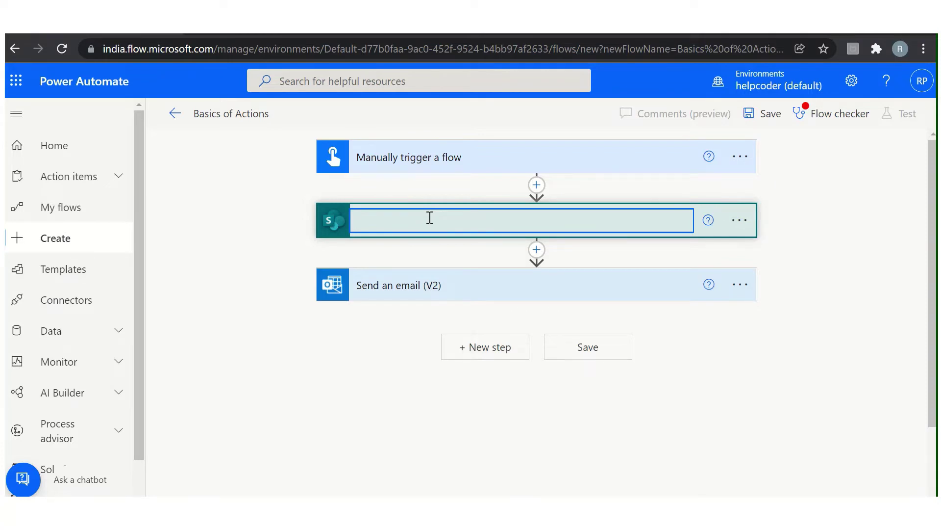
type("Test - All items")
key("Return")
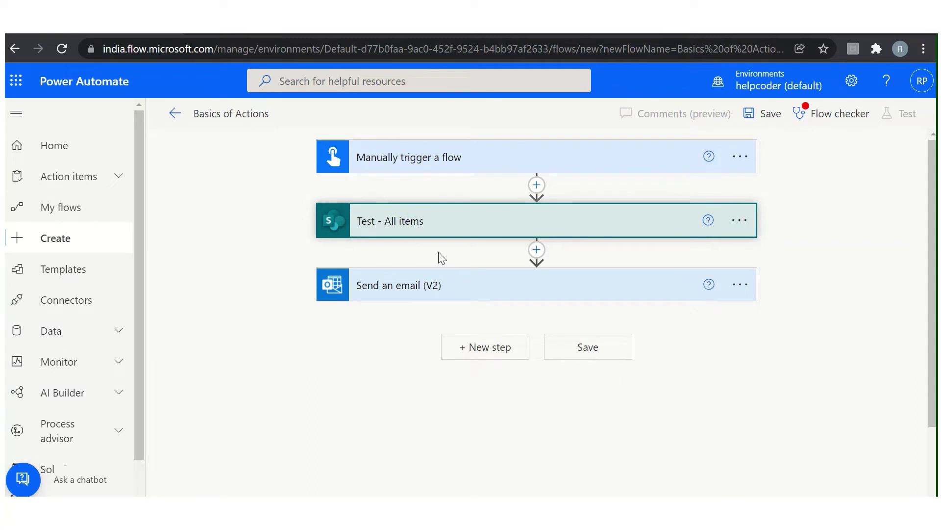
left_click(453, 258)
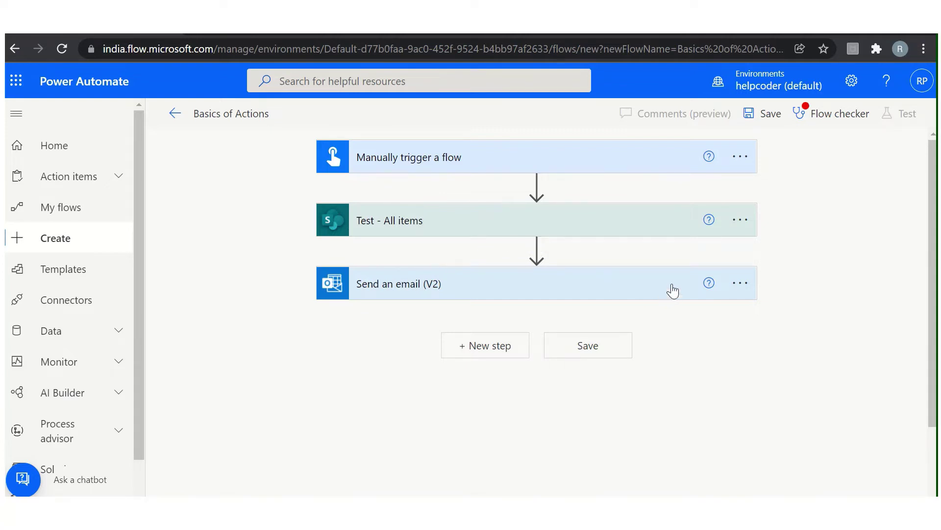
- Delete the Test - All items step, confirming with OK in the Delete Step dialog
left_click(739, 222)
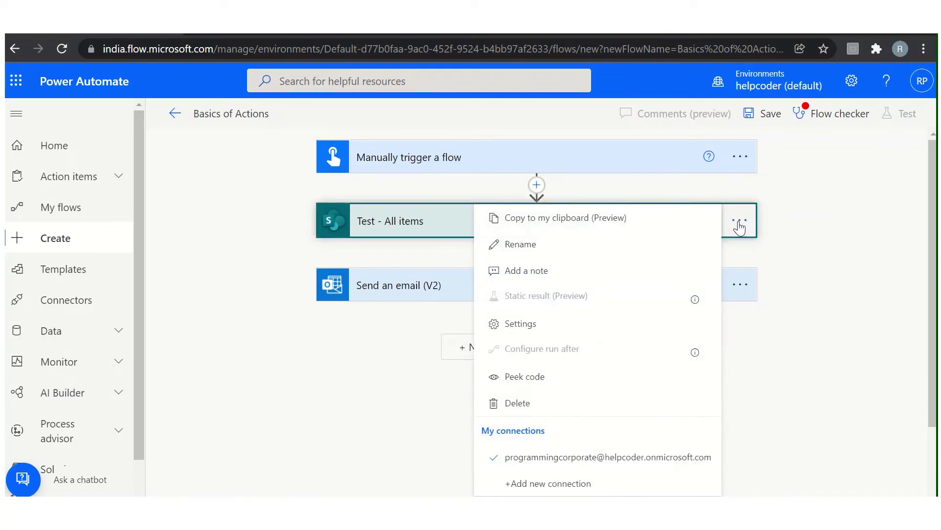
left_click(528, 404)
left_click(480, 318)
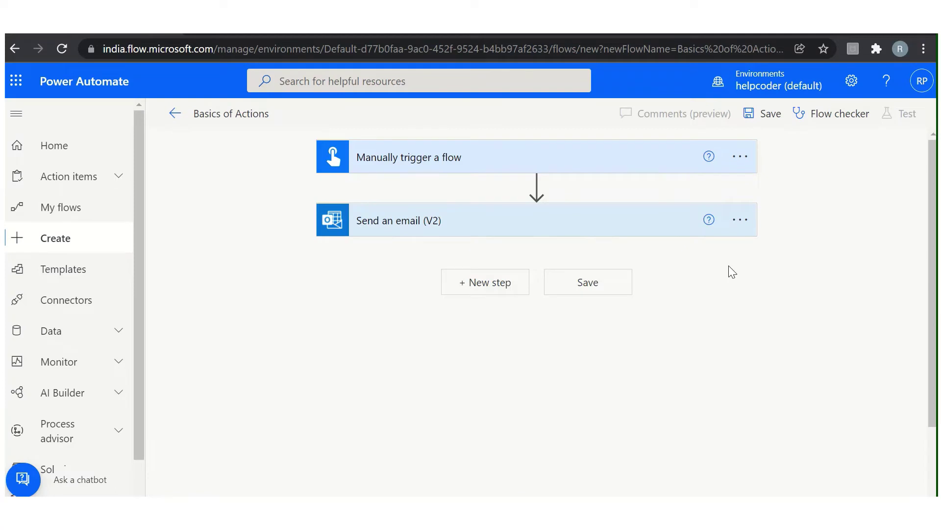
left_click(745, 222)
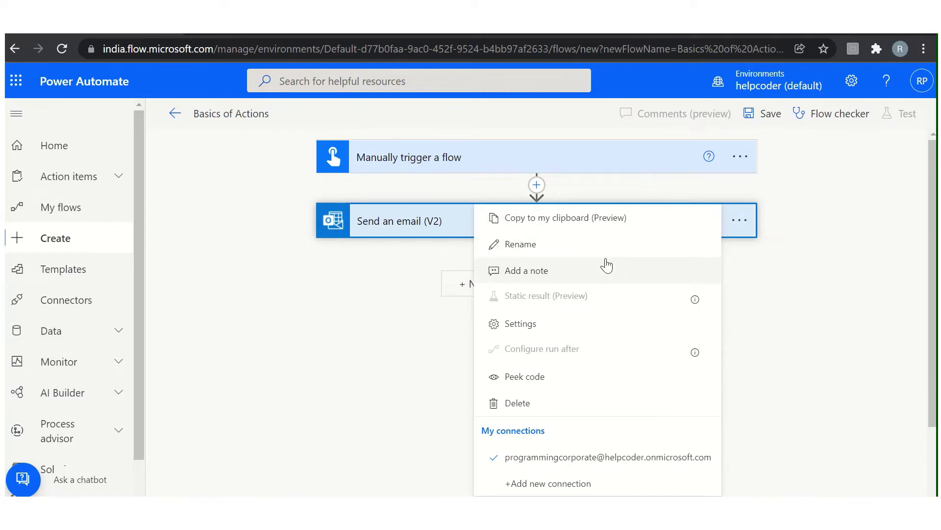
- Add the note 'test' to the Send an email (V2) step and hide it
left_click(594, 270)
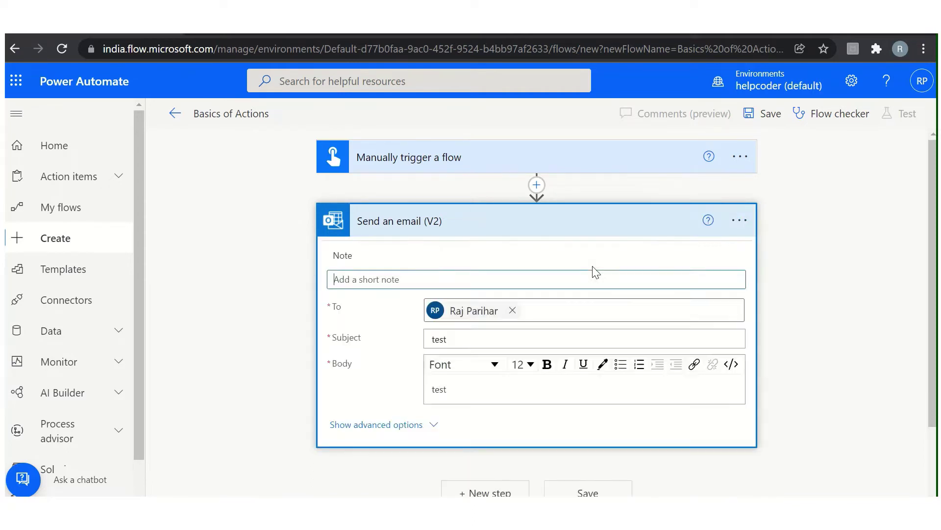
type("test")
left_click(439, 256)
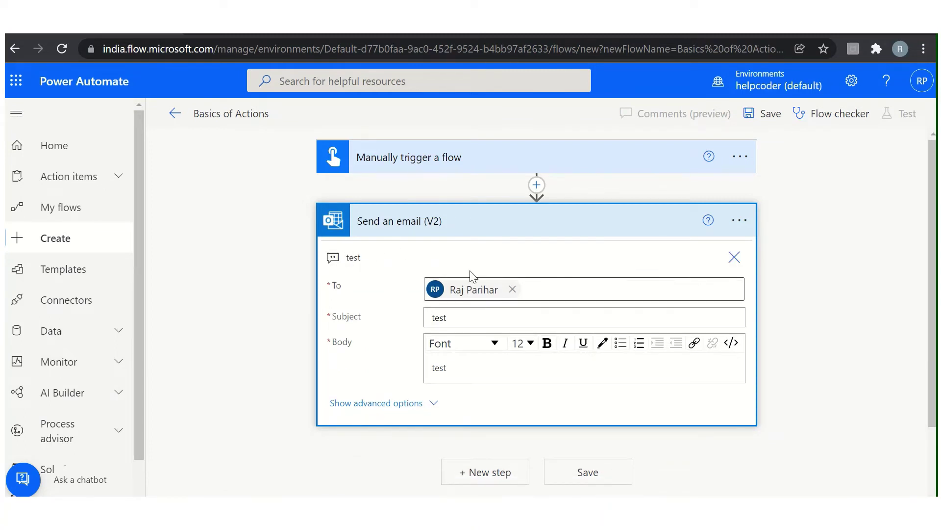
left_click(734, 257)
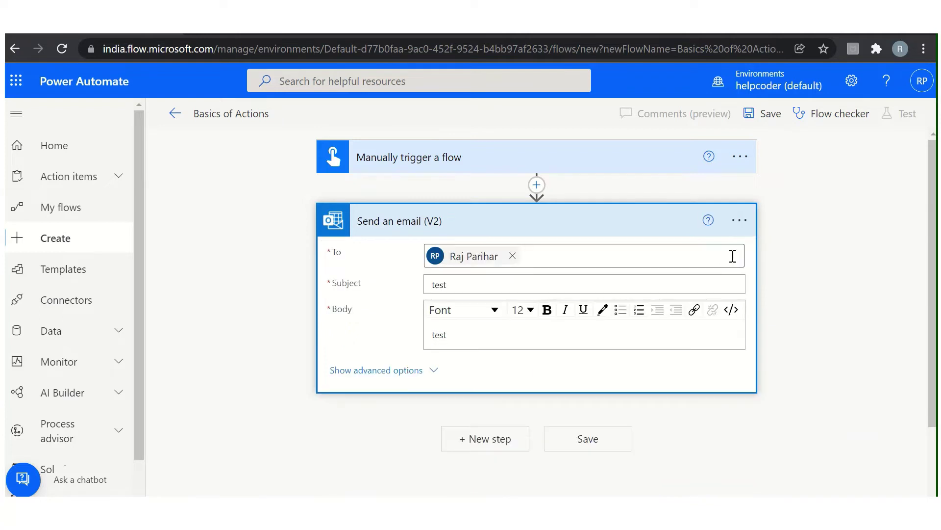
left_click(739, 222)
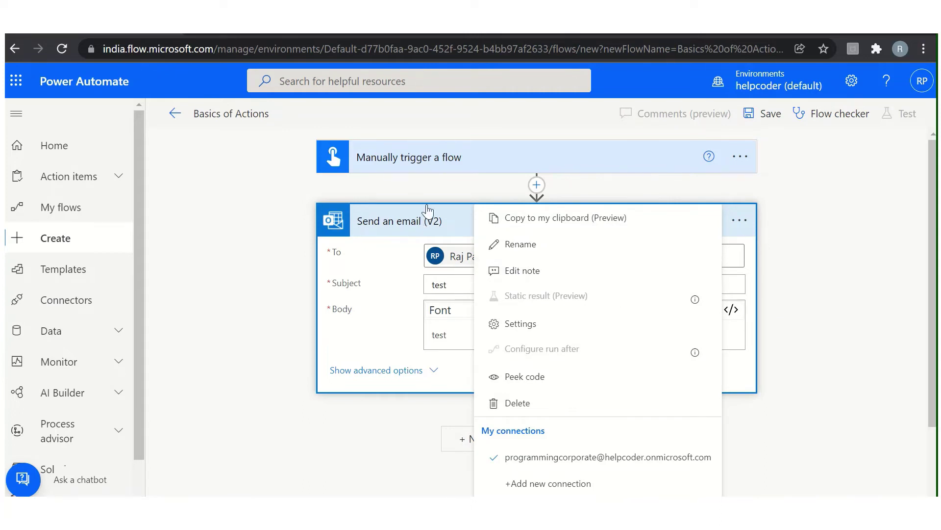
left_click(519, 184)
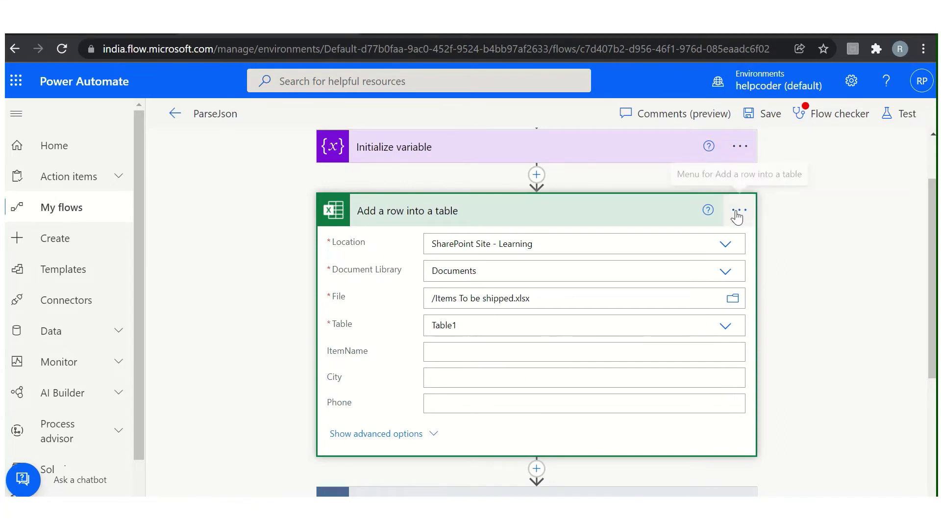
- Enable a static result on Add a row into a table returning Succeeded, status code OK
left_click(737, 210)
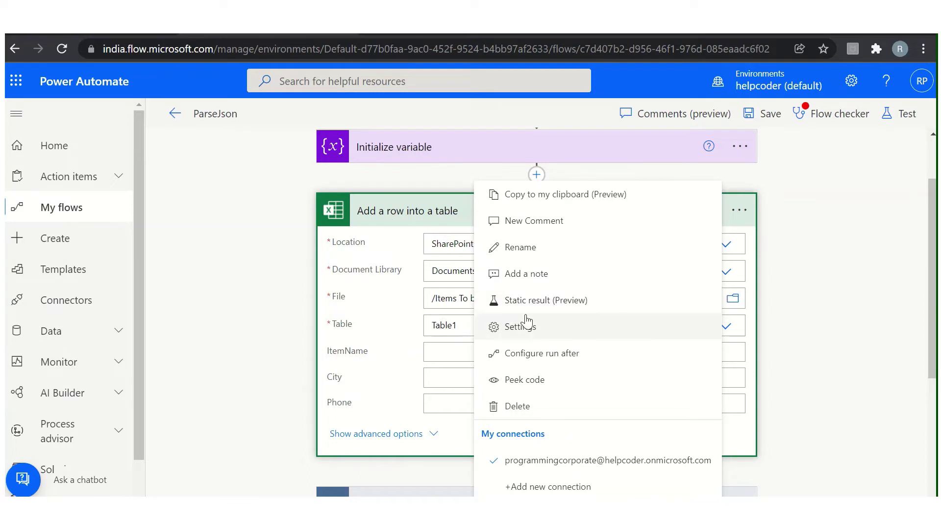
left_click(548, 301)
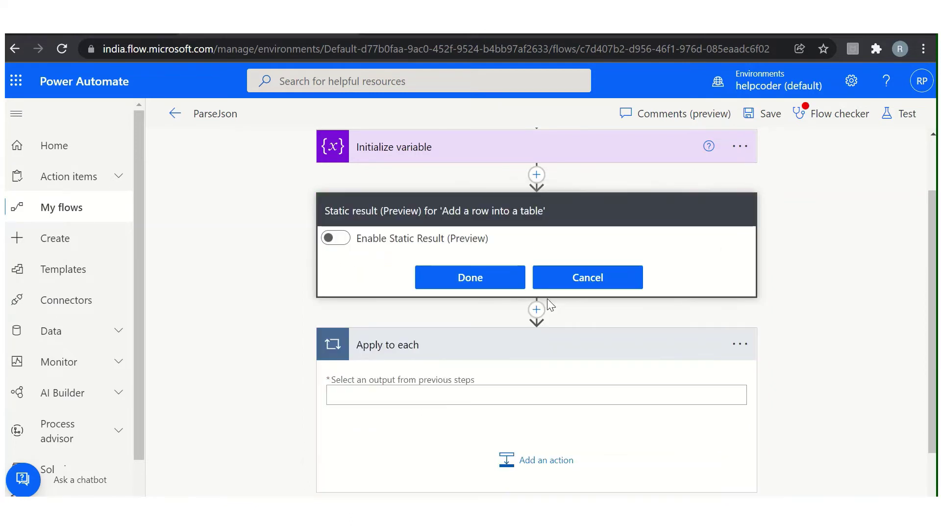
left_click(344, 239)
scroll(502, 327, "down", 3)
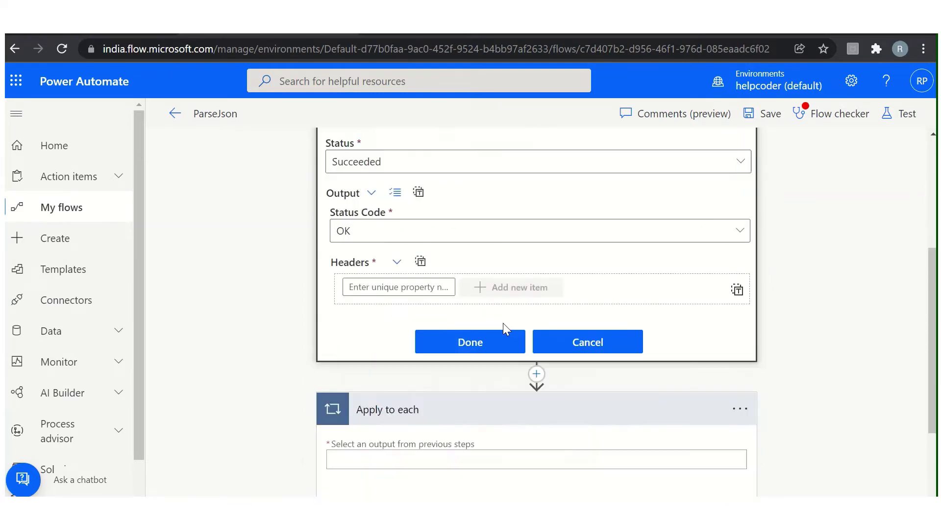
left_click(448, 338)
scroll(908, 336, "up", 3)
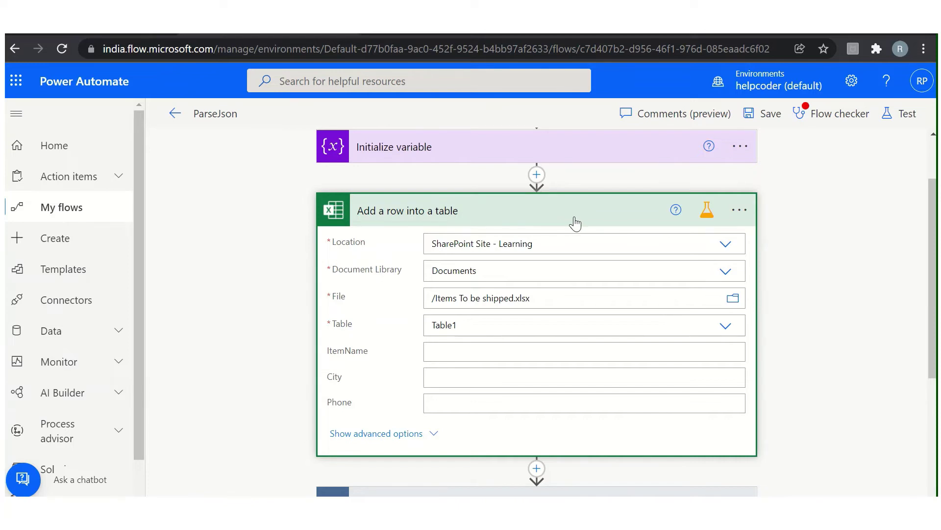
- Collapse the Add a row into a table card and delete the Apply to each step
scroll(574, 222, "up", 2)
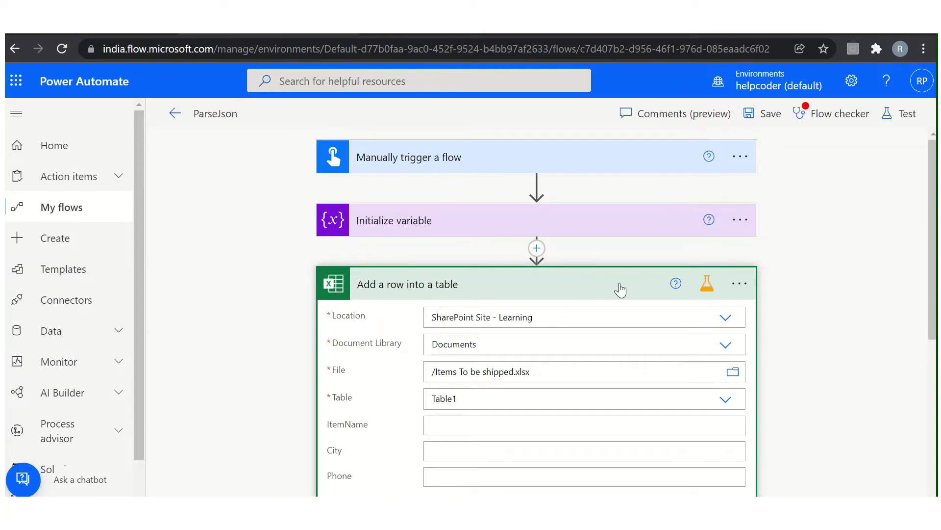
left_click(572, 285)
left_click(741, 354)
left_click(799, 485)
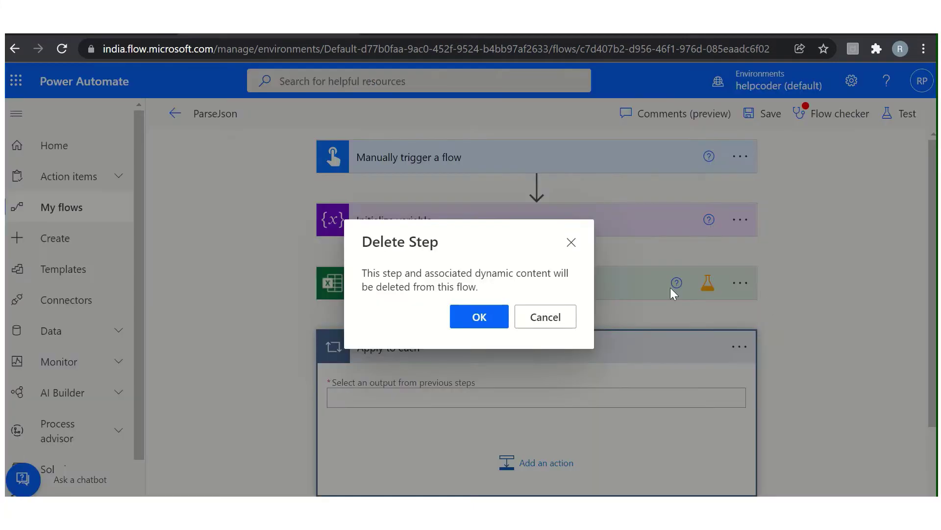
left_click(479, 317)
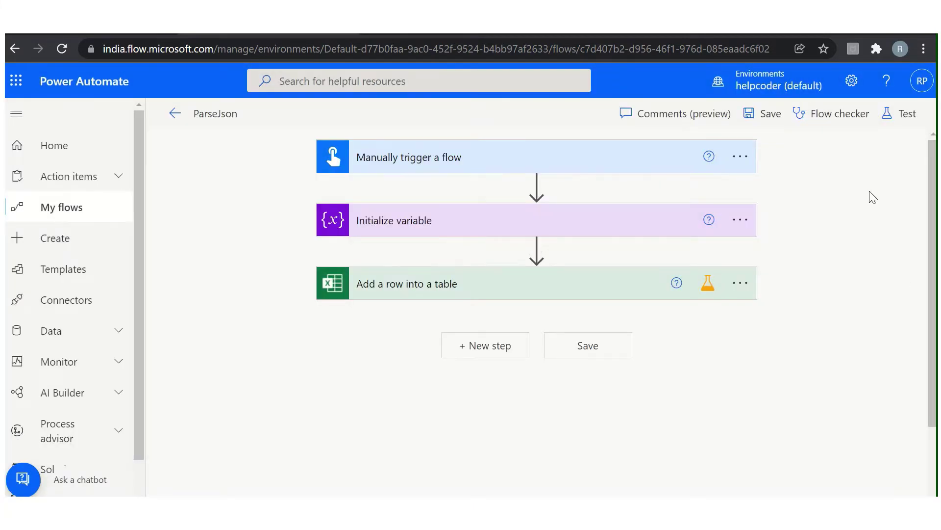
- Save the ParseJson flow and run a manual test until it completes successfully
left_click(905, 114)
left_click(741, 161)
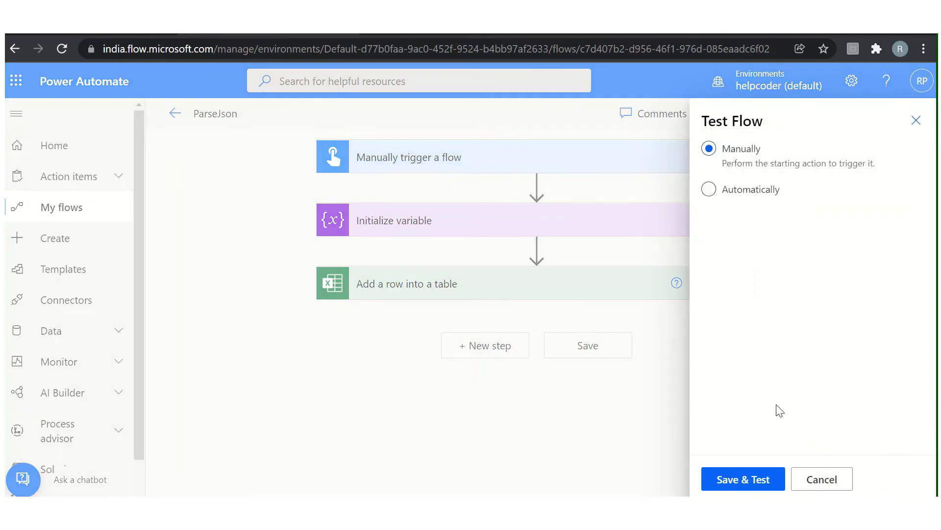
left_click(726, 479)
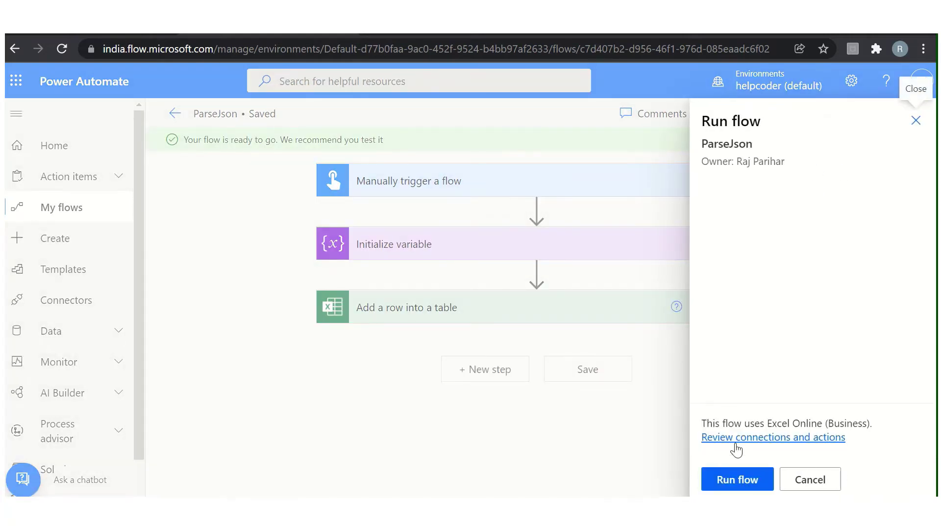
left_click(747, 486)
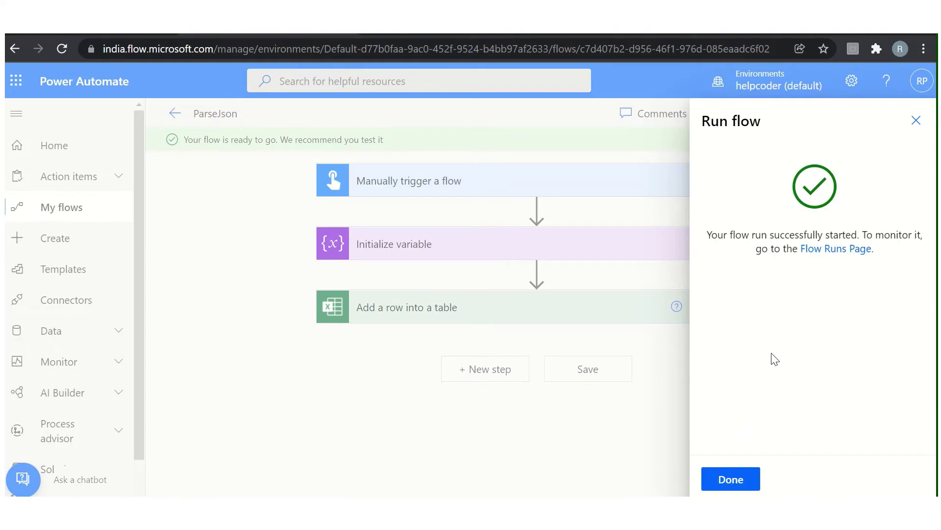
left_click(730, 480)
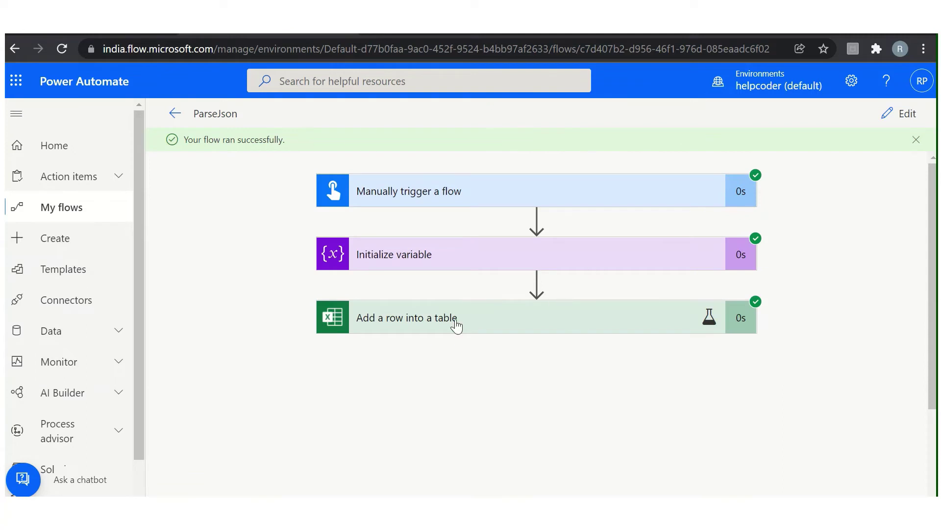
- Expand the Add a row into a table run result to inspect its outputs
left_click(588, 319)
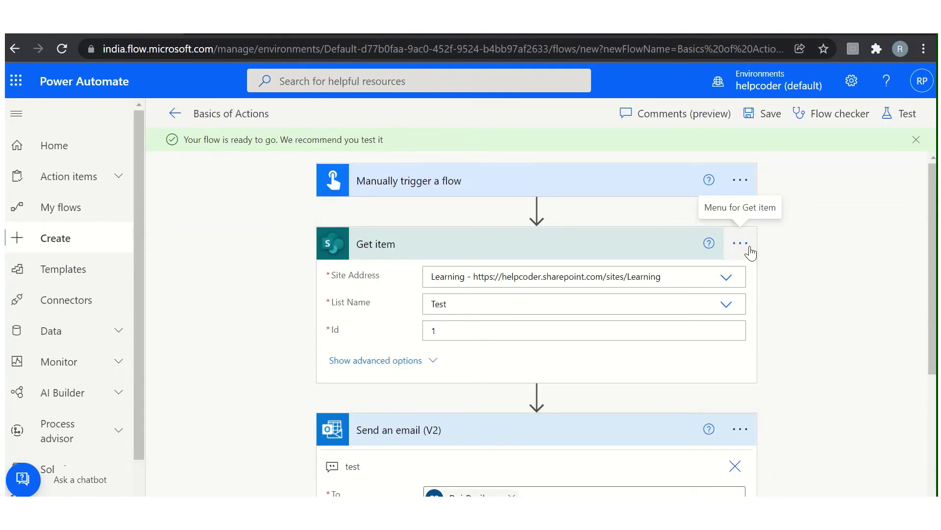
left_click(740, 243)
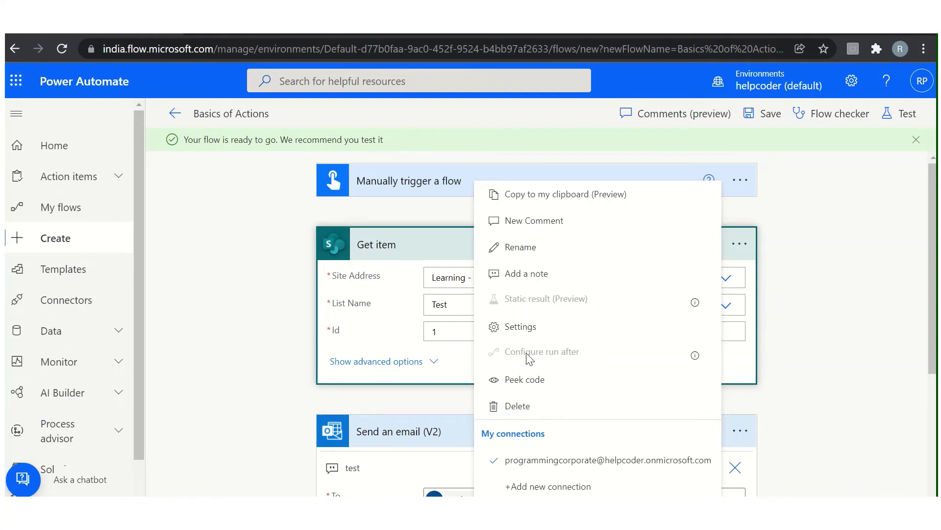
mouse_move(543, 358)
left_click(816, 438)
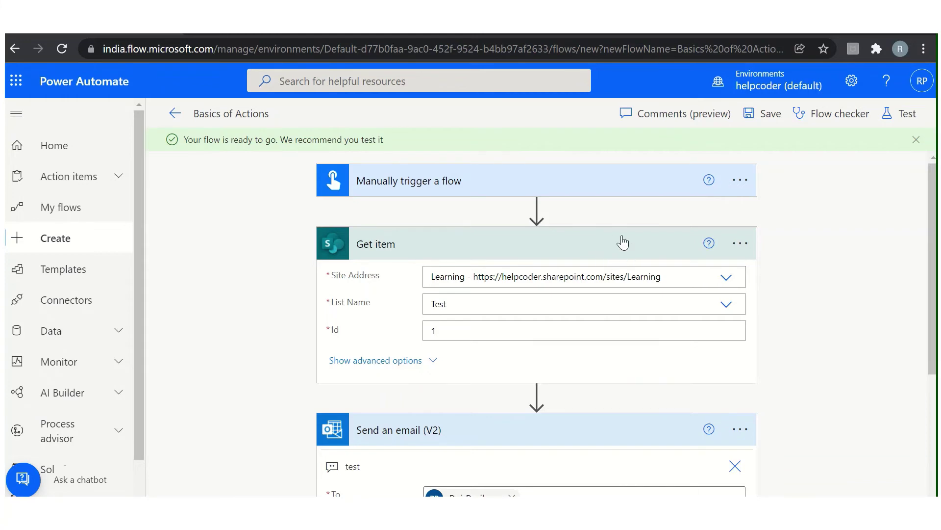
scroll(814, 290, "down", 3)
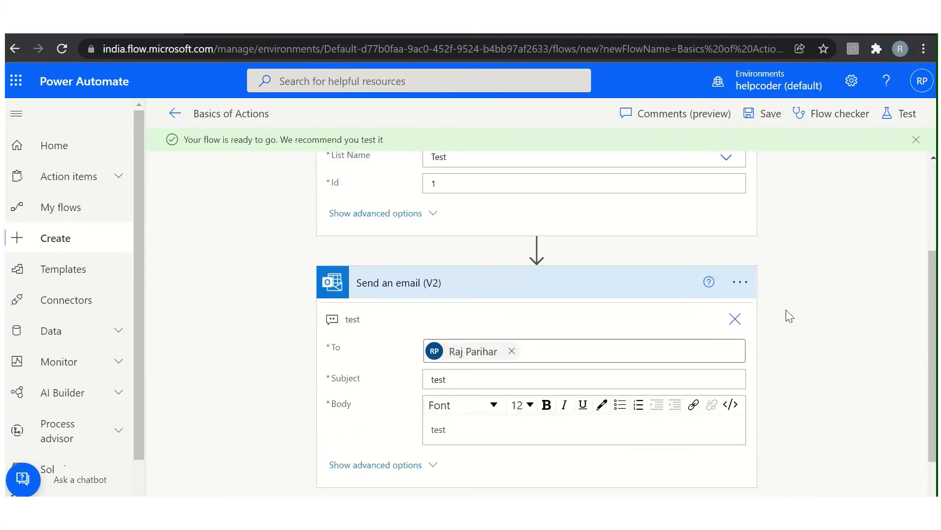
- Show the Configure run after settings for the Send an email (V2) step
left_click(739, 283)
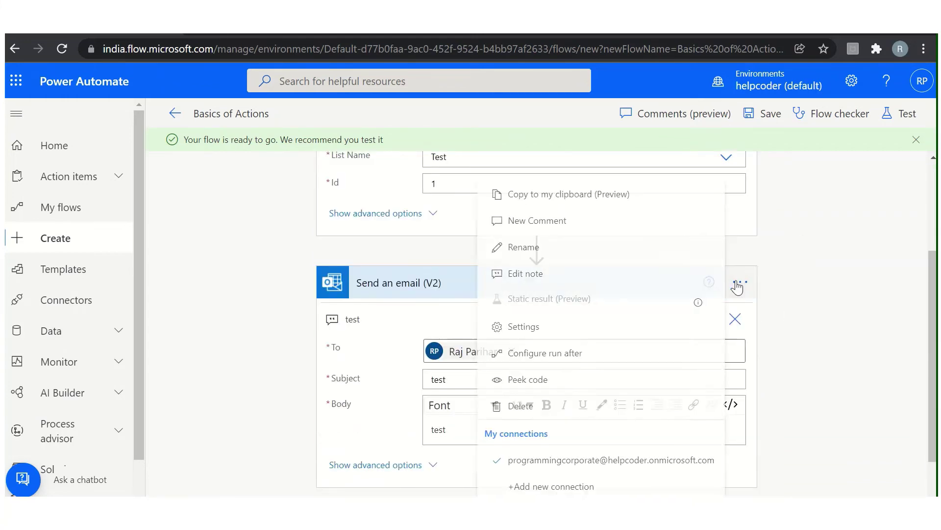
left_click(579, 354)
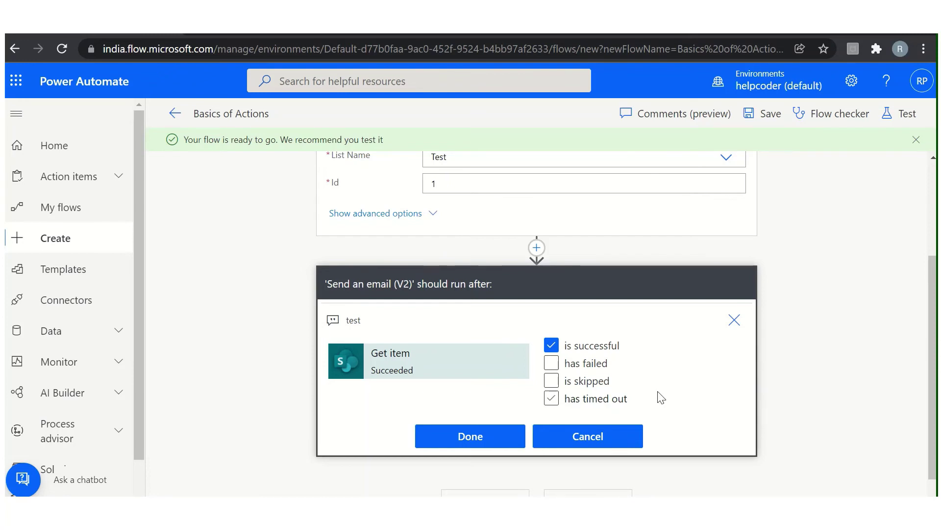
scroll(659, 392, "up", 3)
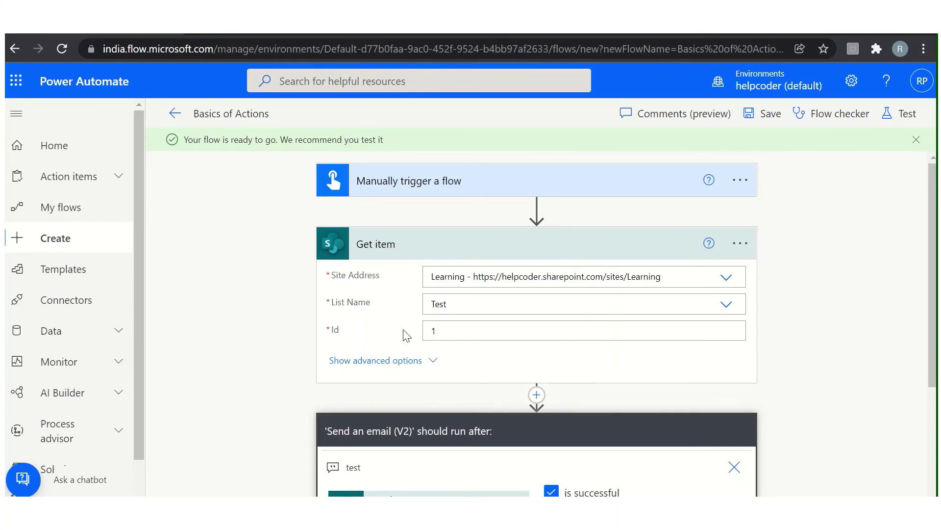
- Set Send an email (V2) to run after Get item 'has failed' only, not 'is successful'
scroll(392, 334, "down", 3)
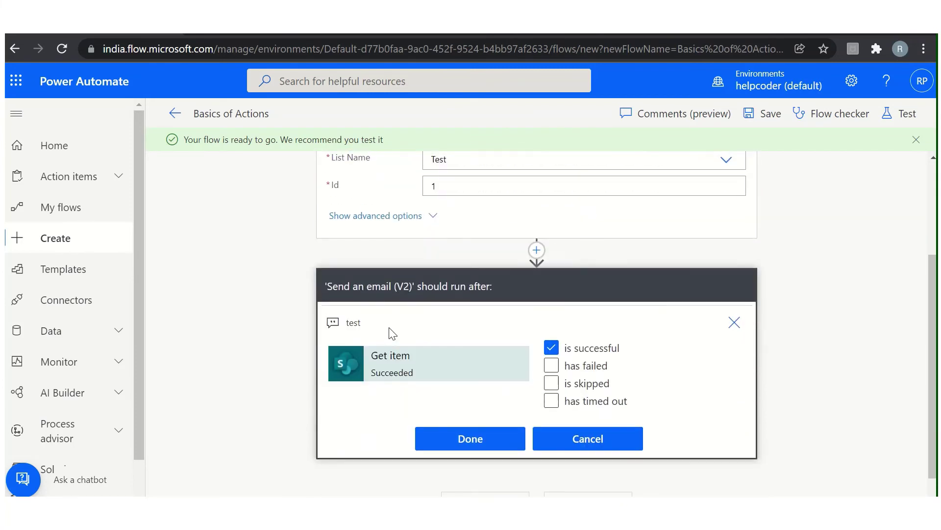
left_click(552, 363)
scroll(537, 294, "up", 3)
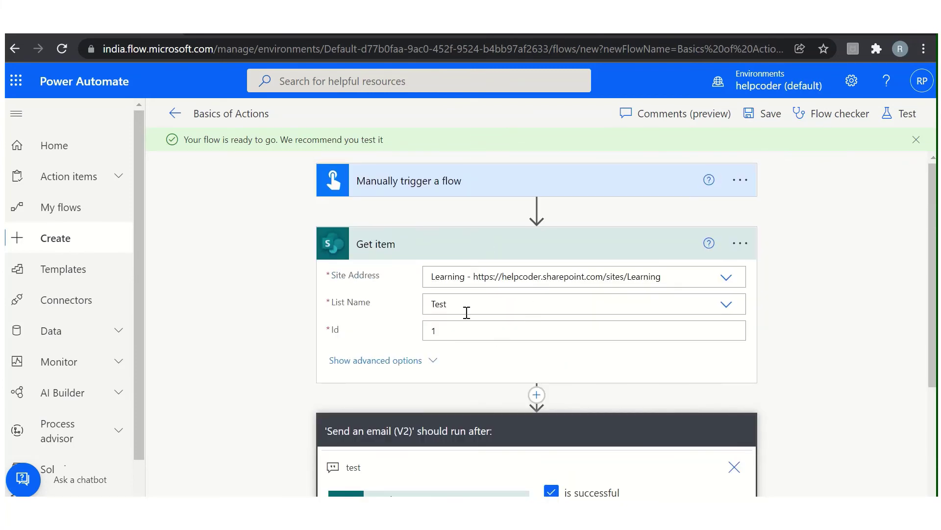
scroll(525, 319, "down", 3)
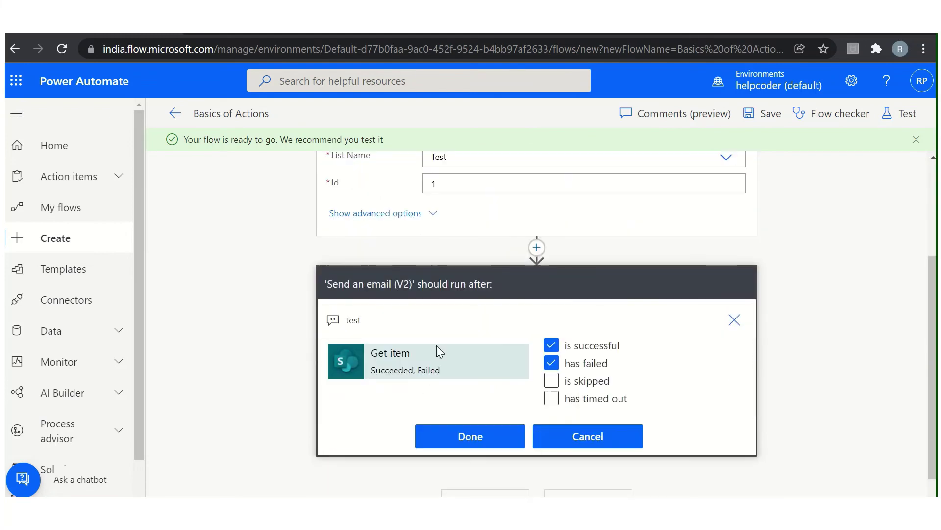
left_click(551, 345)
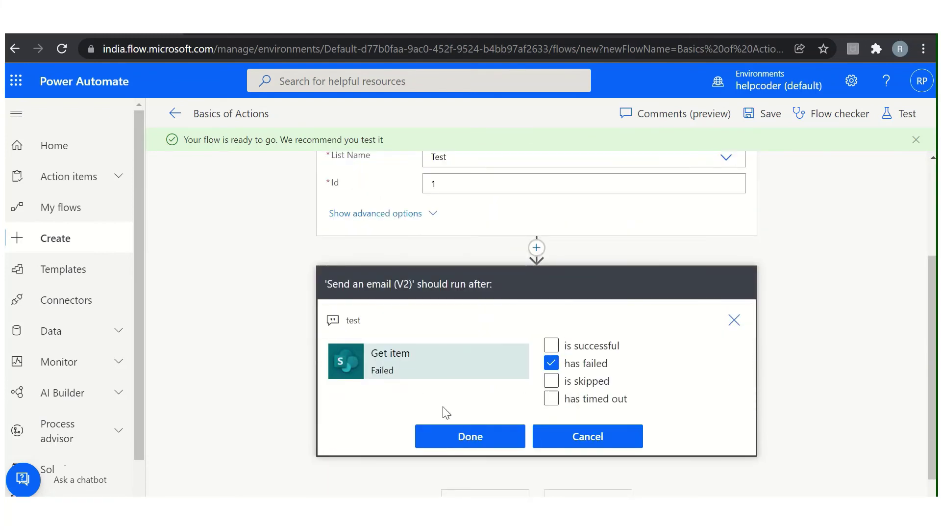
left_click(473, 439)
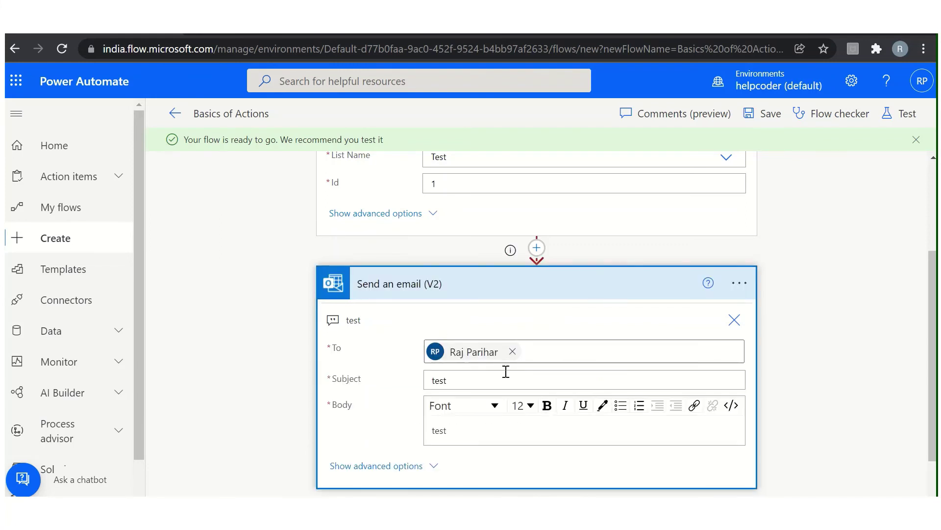
- Replace the email body with 'Get Item has been failed'
scroll(506, 372, "down", 1)
left_click(481, 390)
key("BackSpace")
key("BackSpace")
key("BackSpace")
key("BackSpace")
type("Get It")
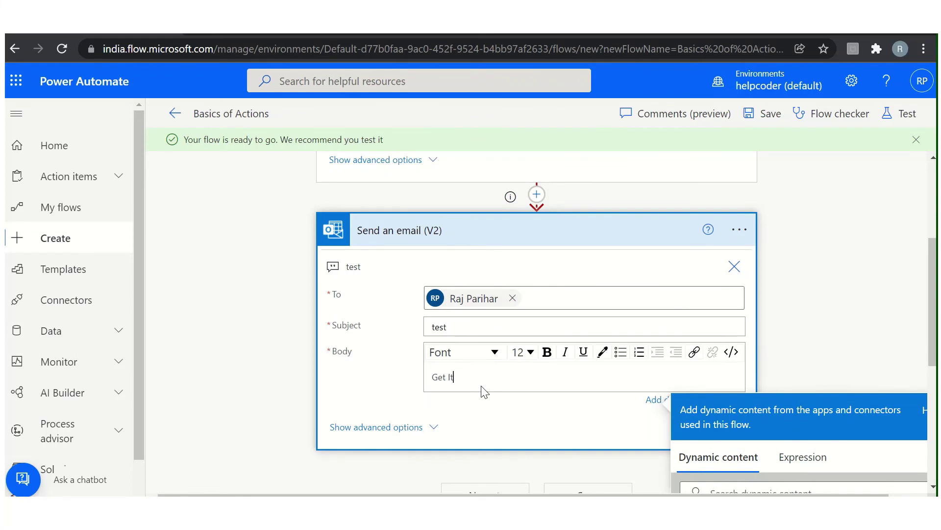
type("em has been failed")
- Save the Basics of Actions flow and run a manual test, ending with Get item failed and the email sent
left_click(902, 113)
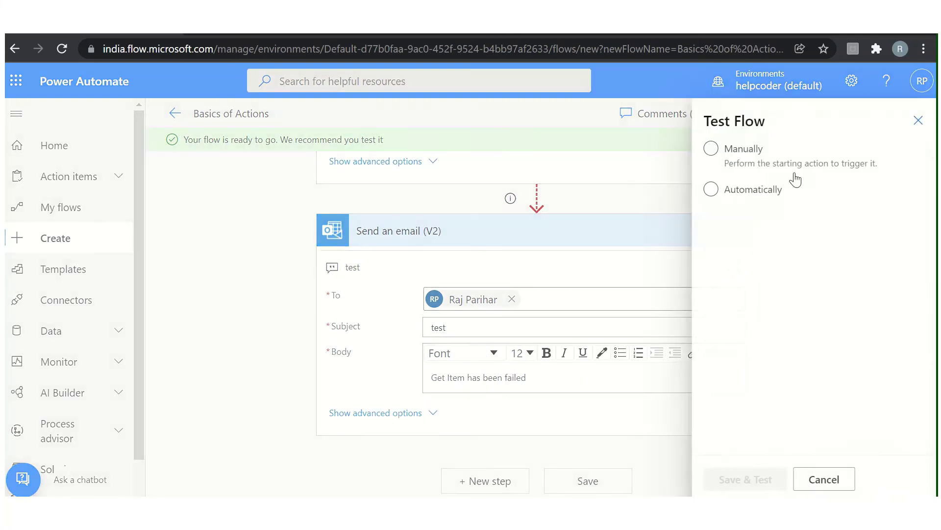
left_click(730, 151)
left_click(750, 479)
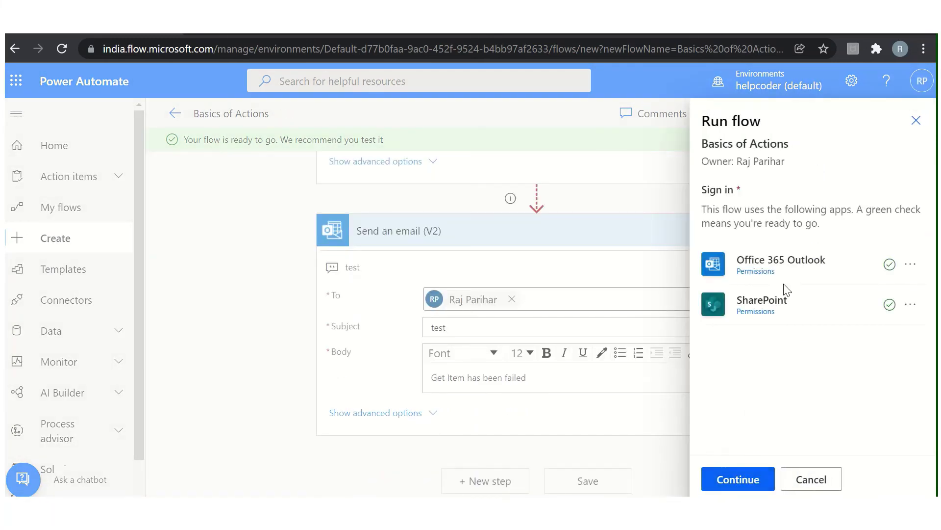
left_click(740, 479)
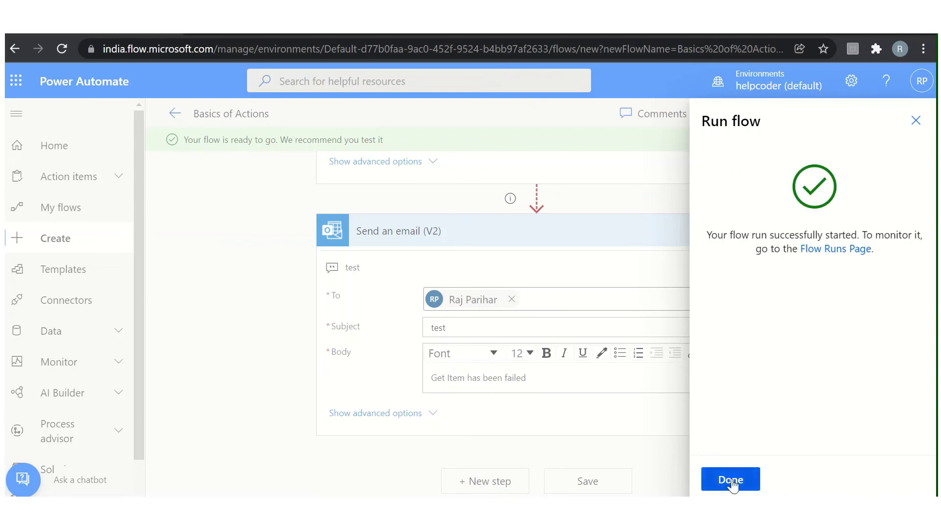
left_click(731, 480)
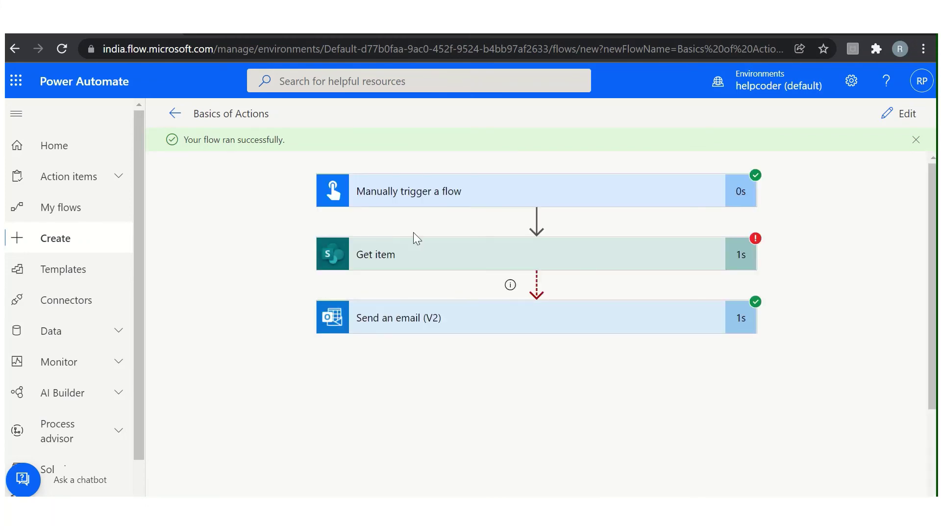
- Review Get item's NotFound error, then open the 'test' email in Outlook
left_click(595, 268)
scroll(478, 299, "down", 3)
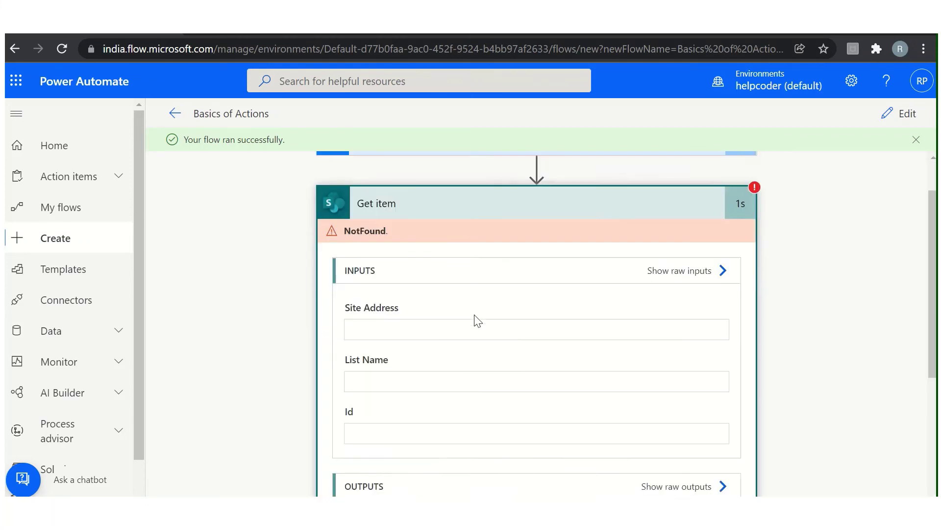
scroll(392, 250, "up", 2)
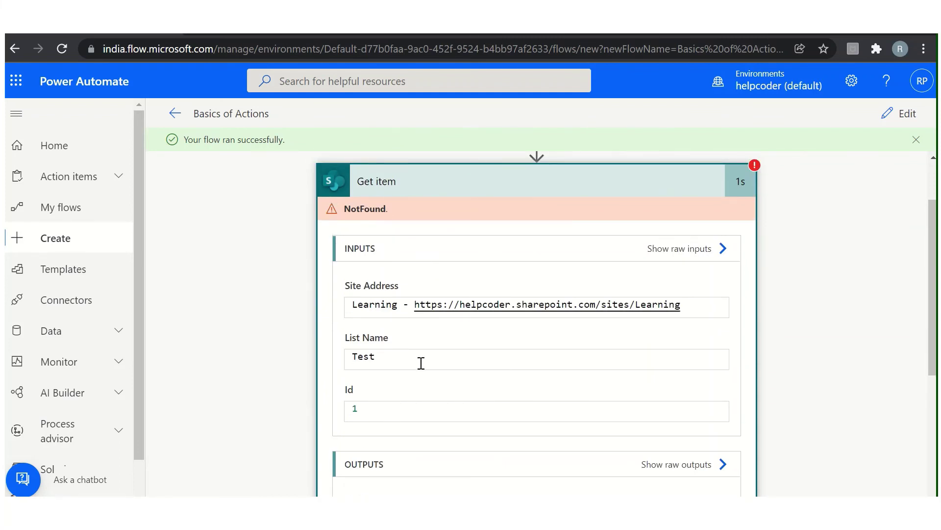
key("ctrl+Tab")
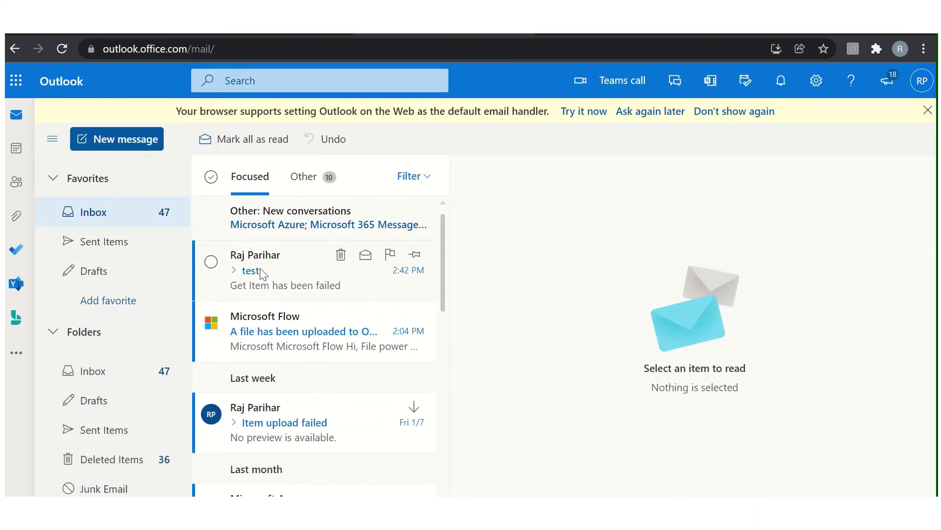
left_click(263, 274)
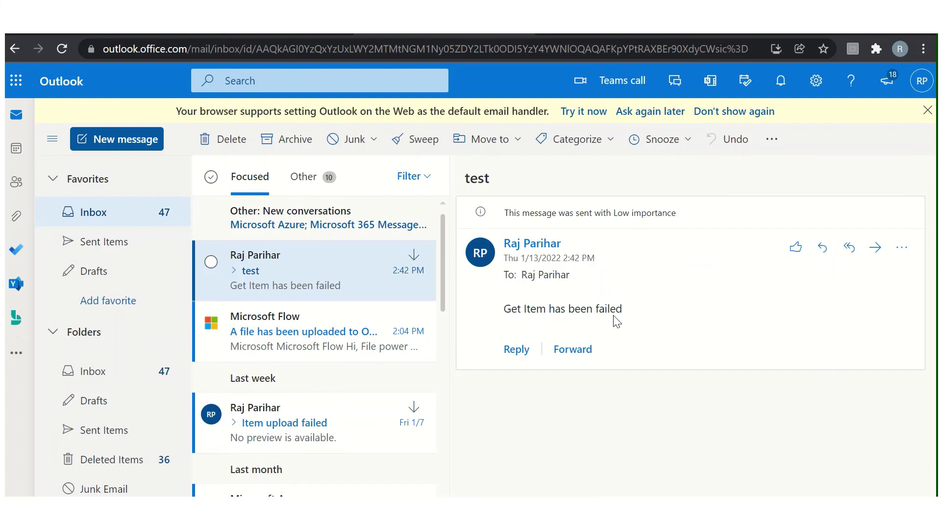
- Go back from Outlook to the Basics of Actions run view and reopen the flow in Edit mode
key("ctrl+Tab")
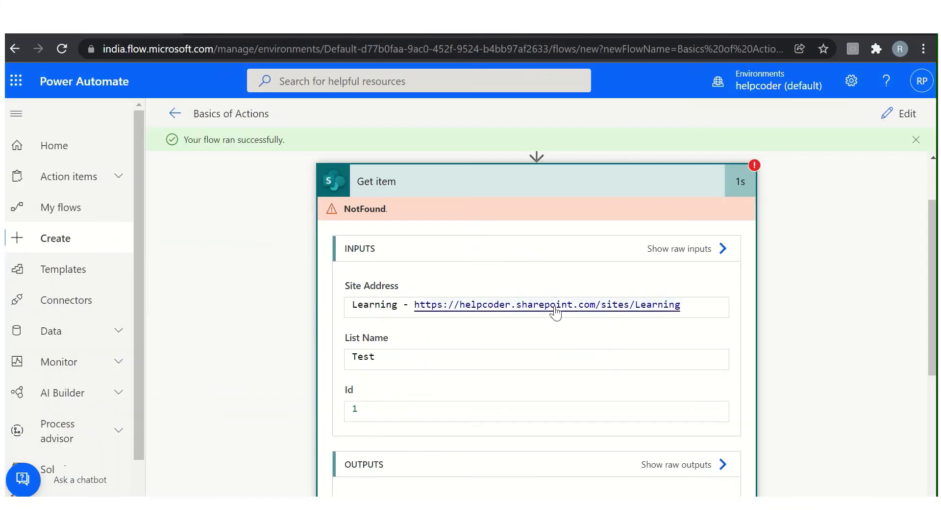
scroll(671, 231, "up", 2)
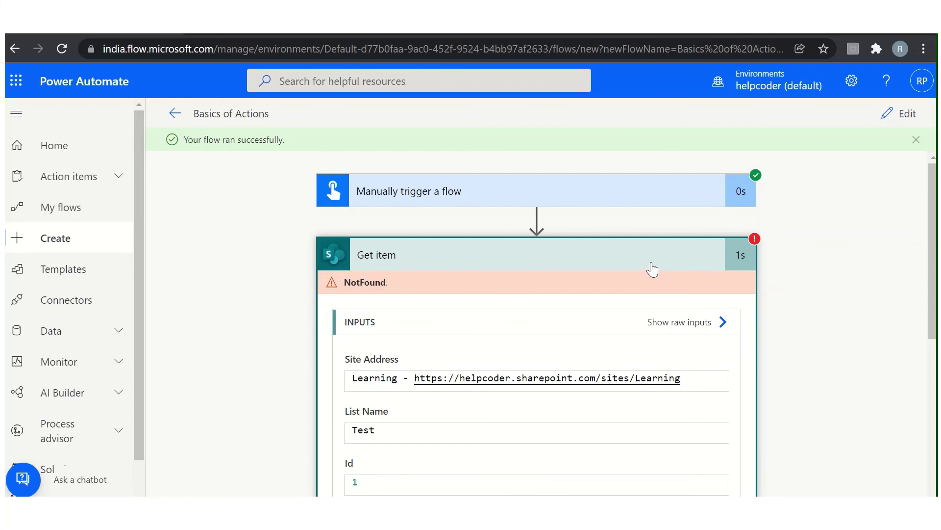
left_click(906, 112)
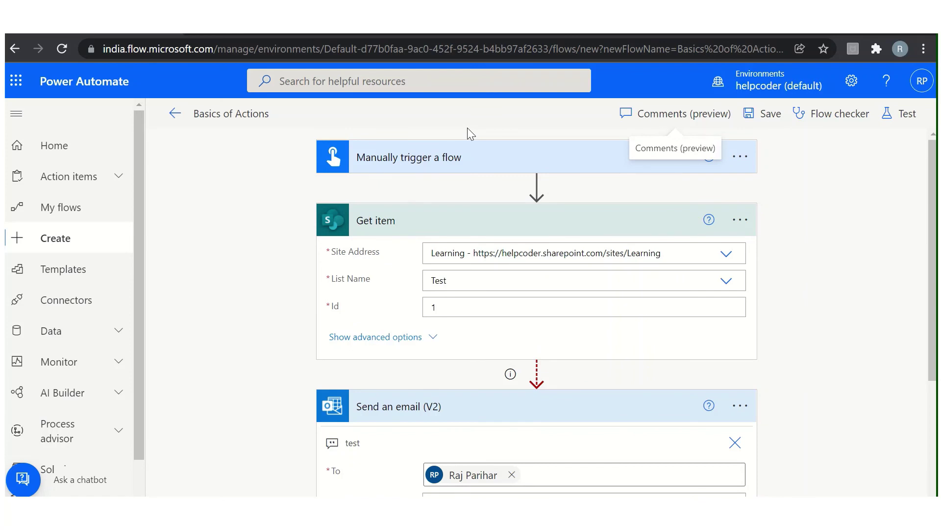
left_click(742, 230)
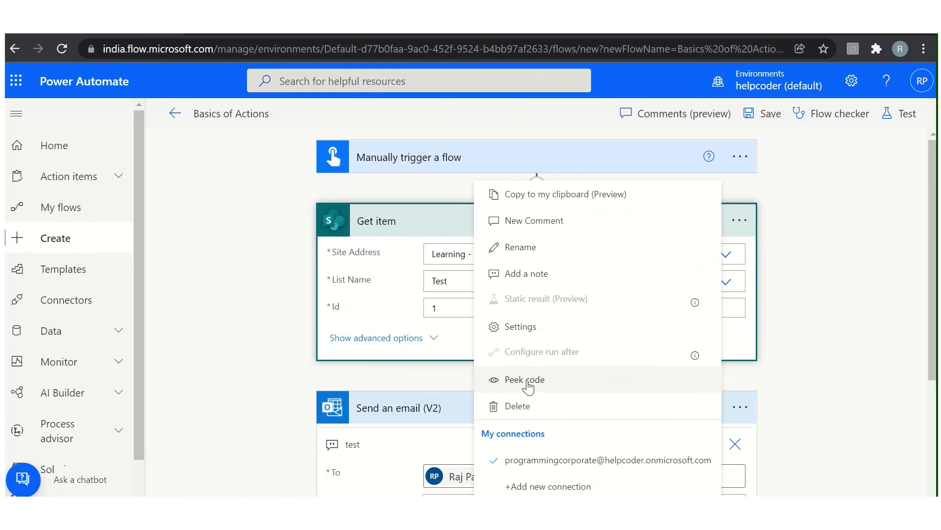
left_click(525, 379)
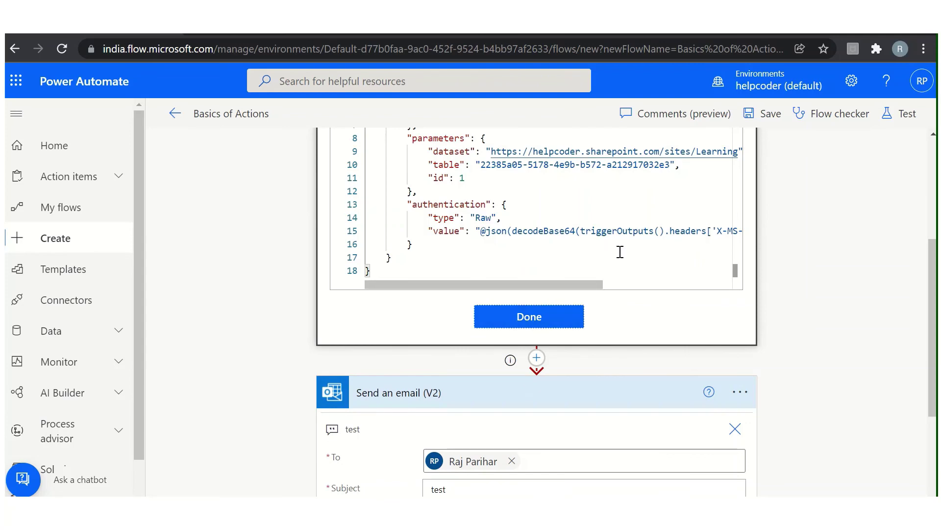
scroll(918, 259, "up", 4)
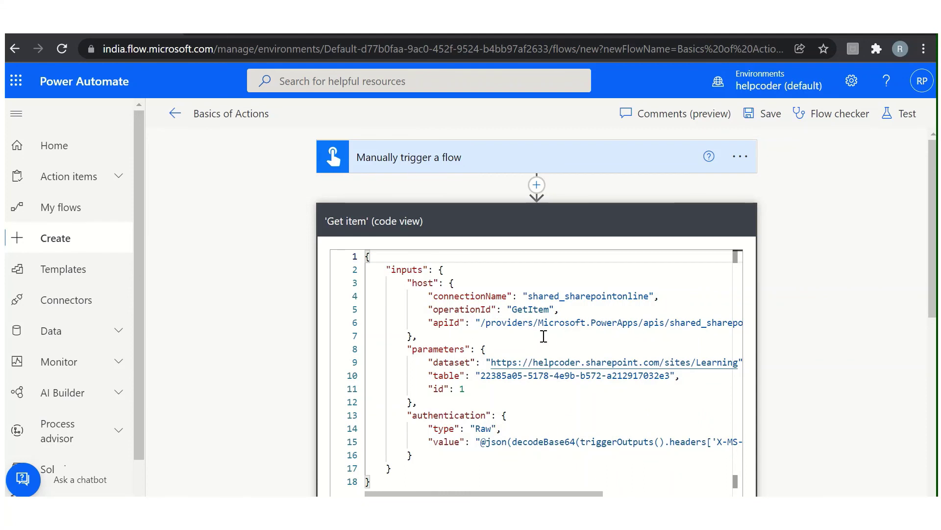
scroll(804, 335, "down", 3)
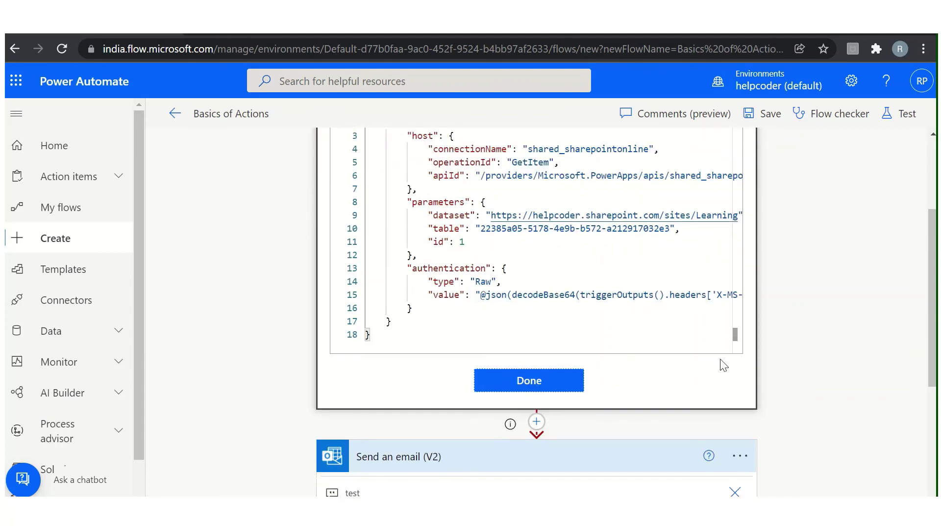
left_click(505, 385)
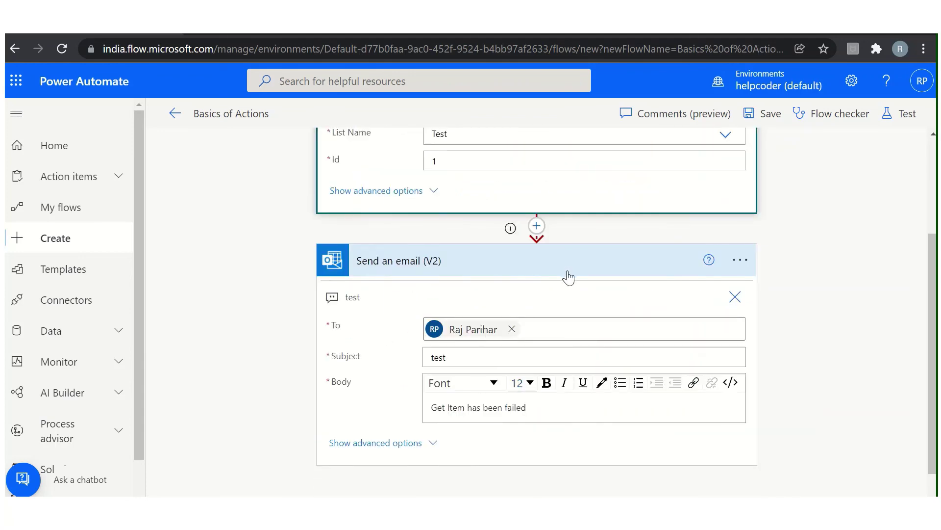